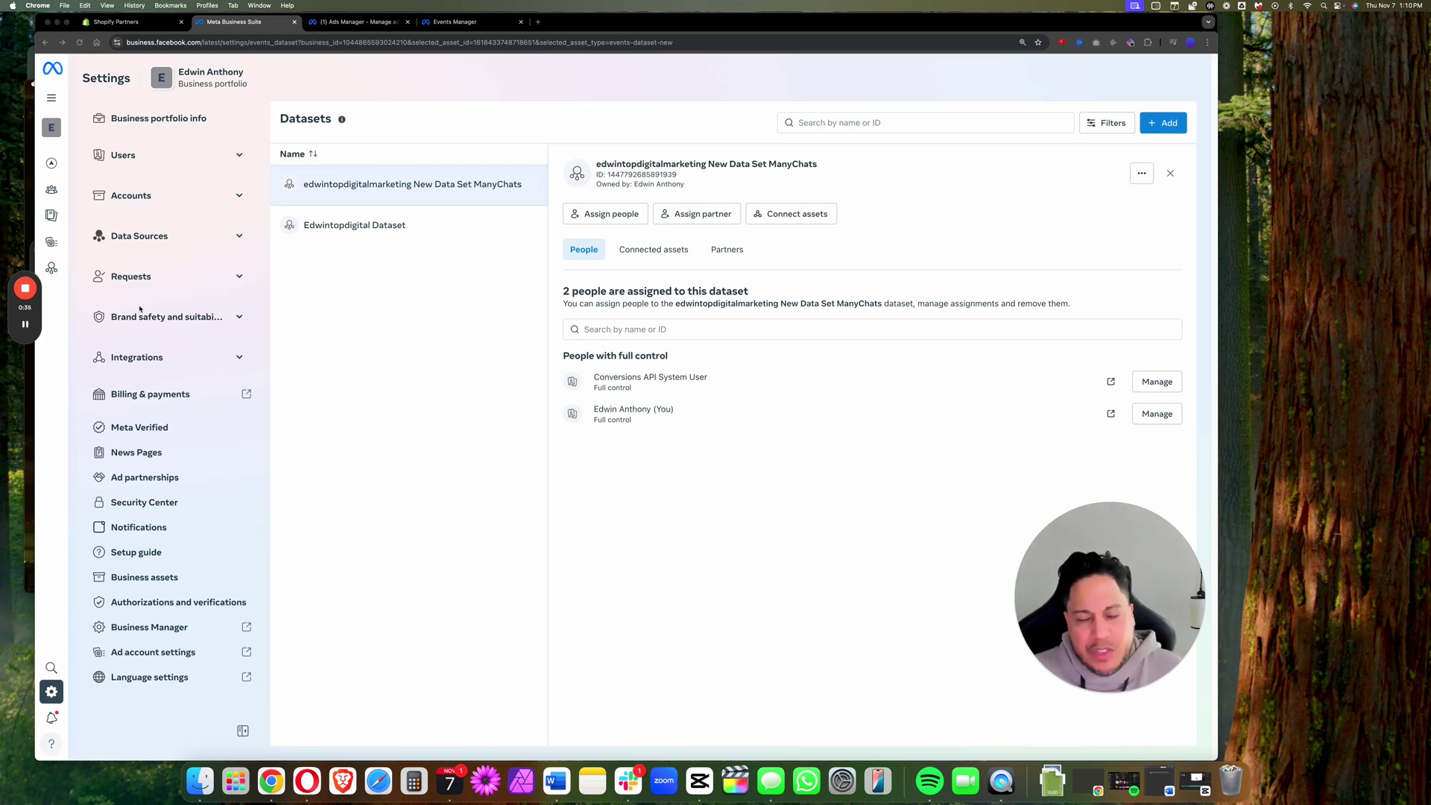
Step: Create a new dataset named "Academy Clickfunnel Dataset" among the business portfolio's data sources
left_click(239, 238)
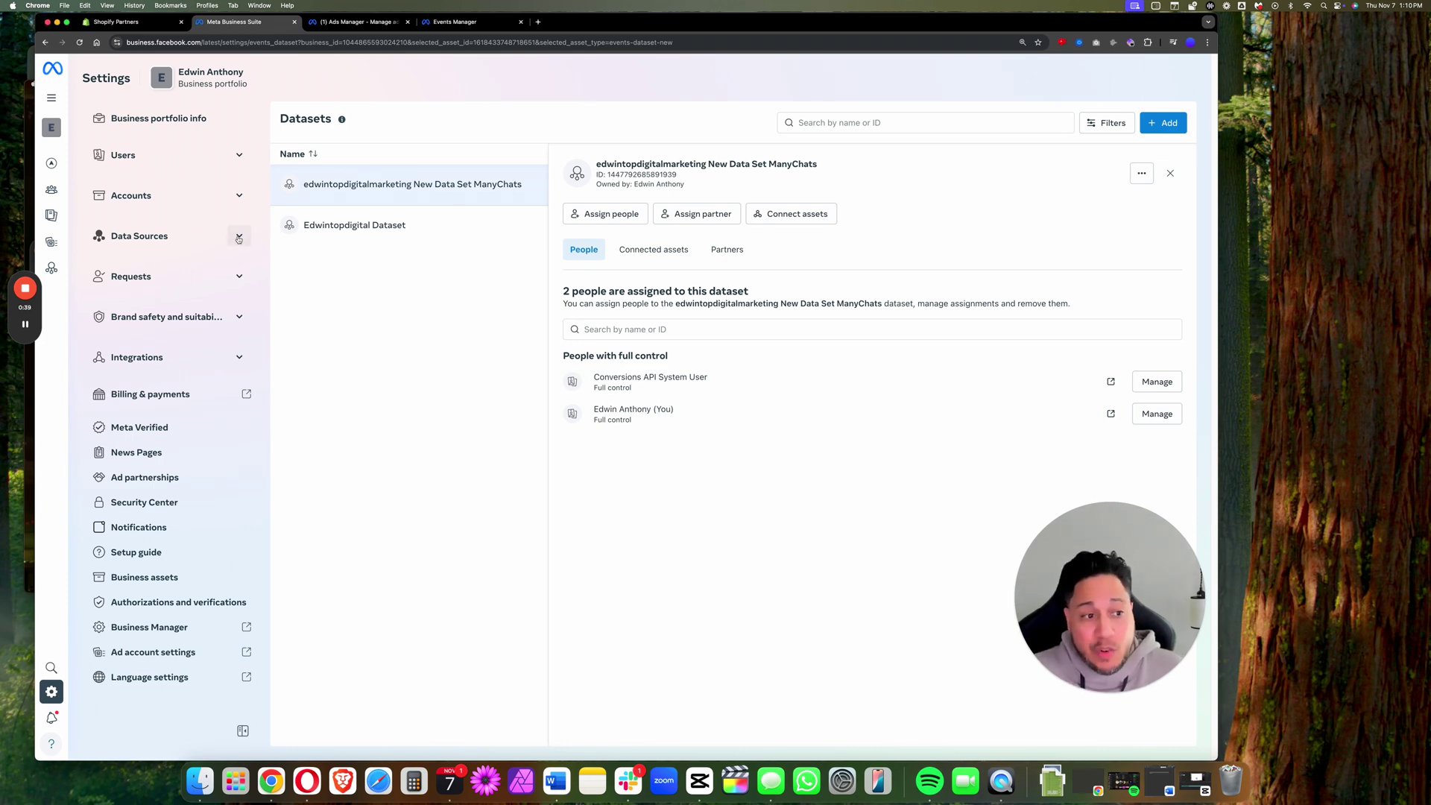
left_click(239, 237)
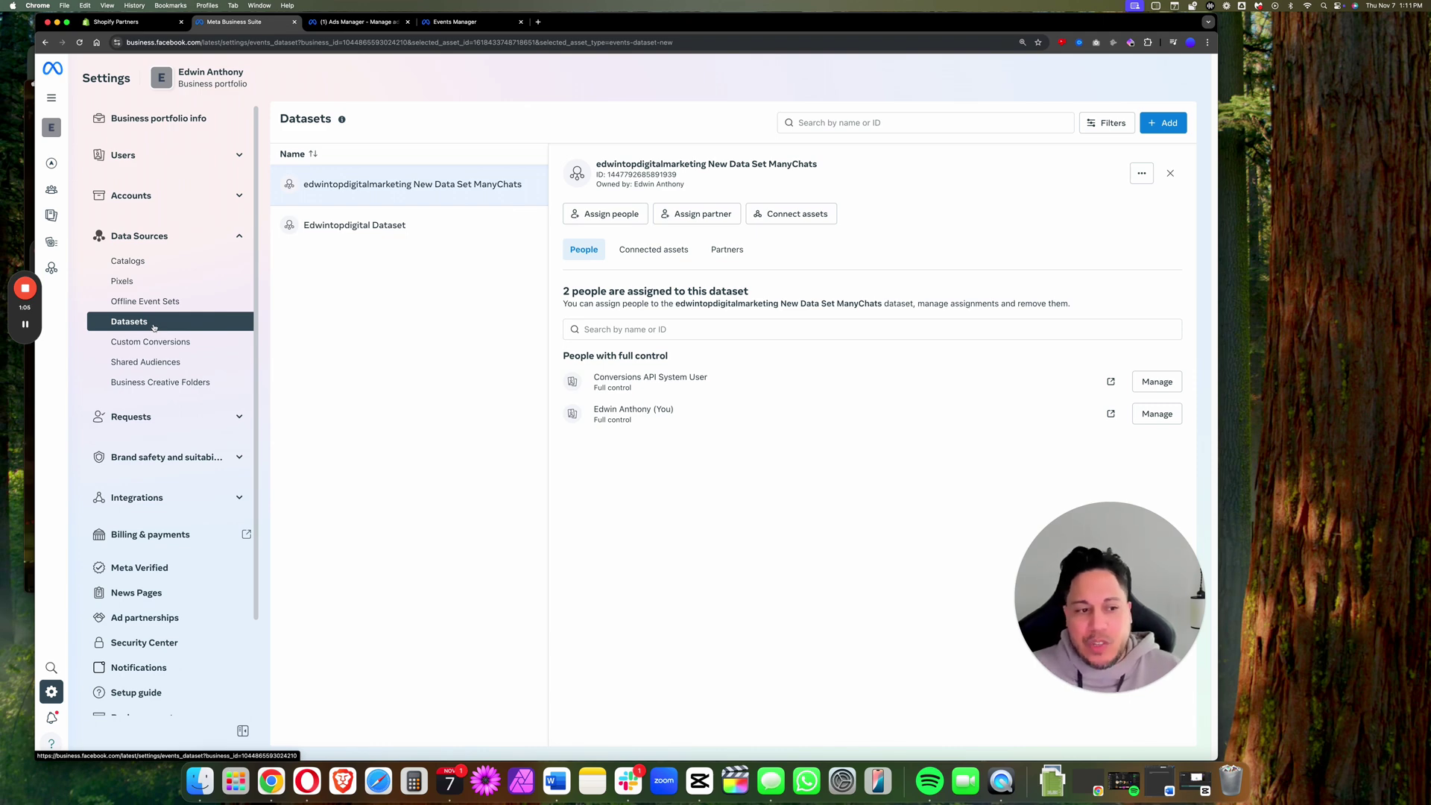
left_click(154, 327)
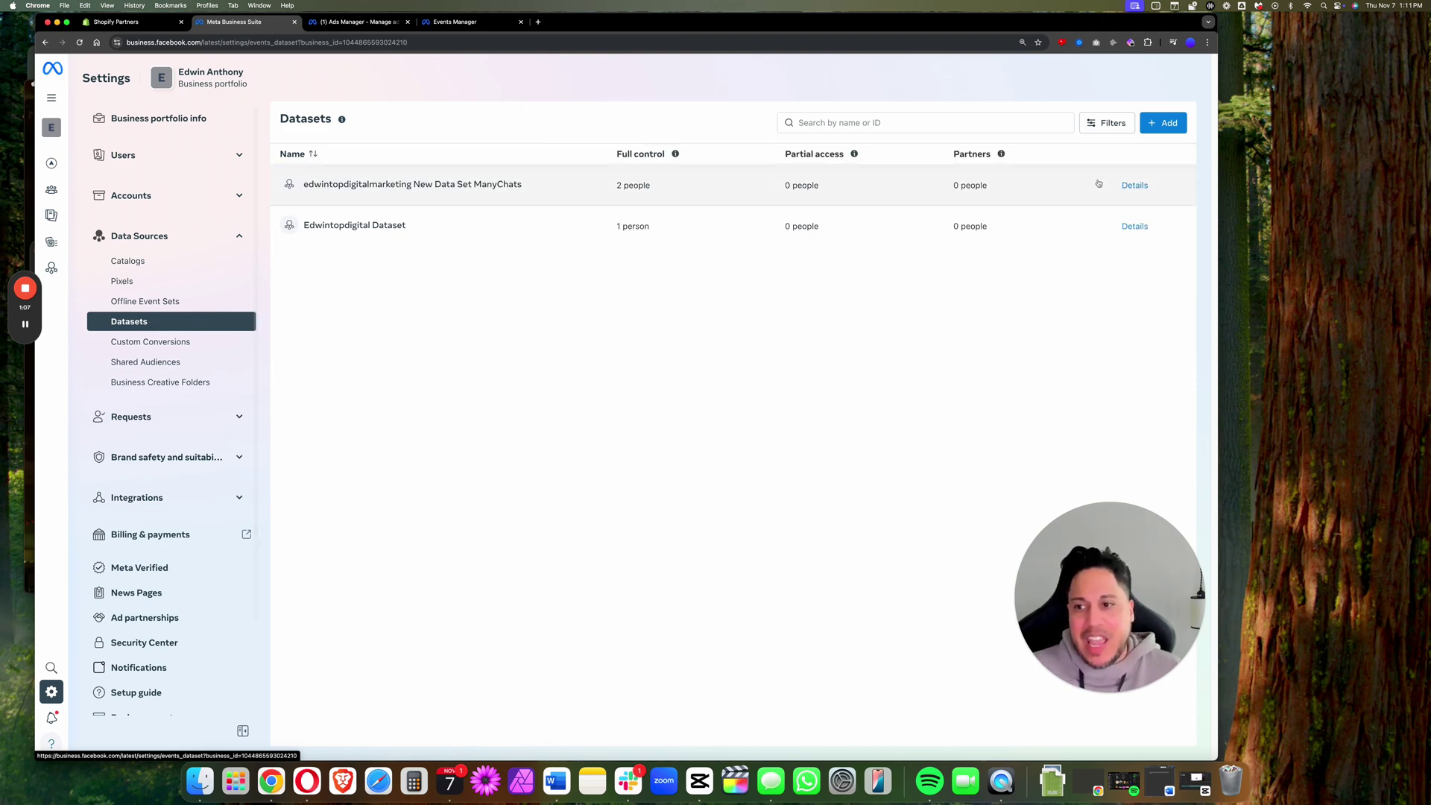
left_click(1163, 126)
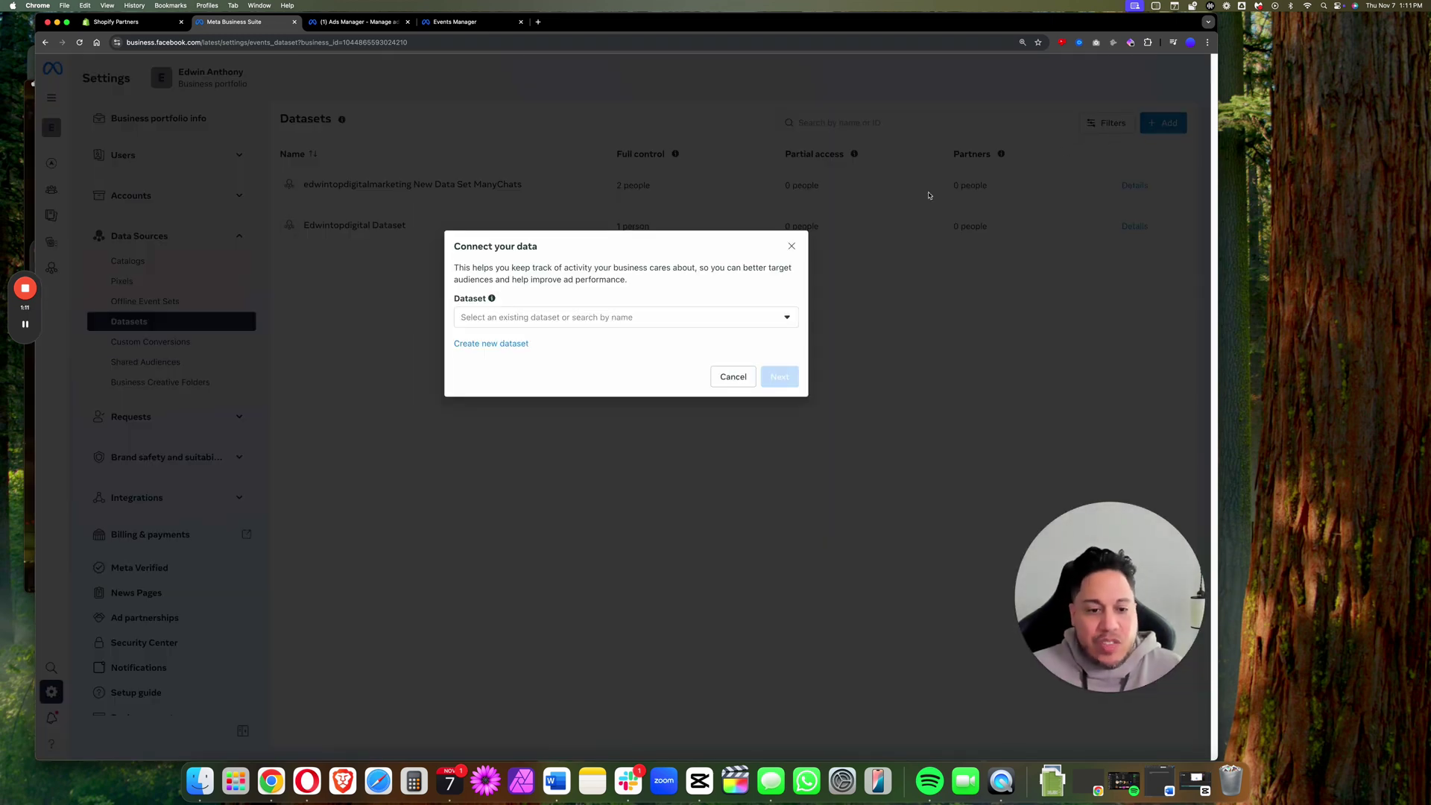
left_click(508, 344)
left_click(545, 301)
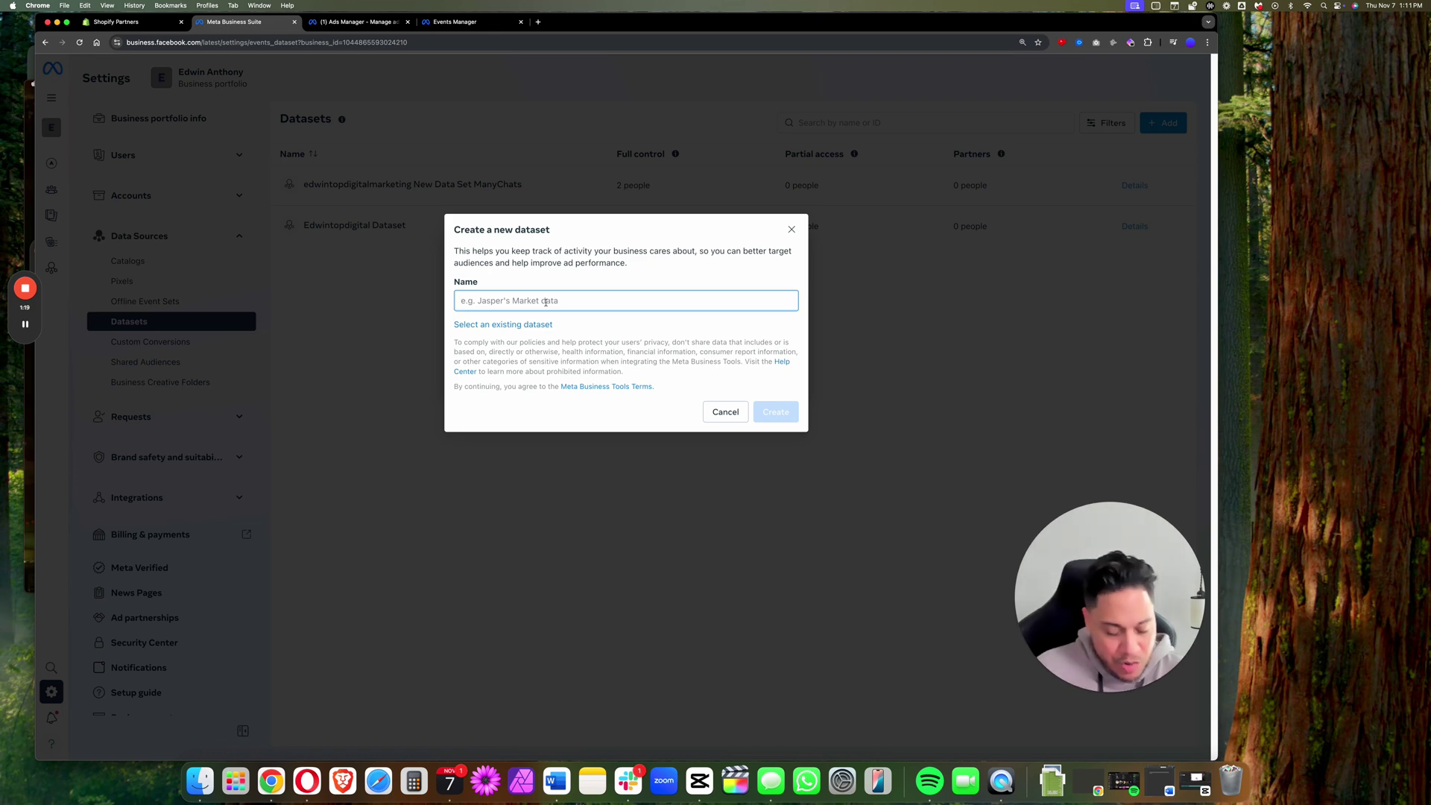
type("Academy Clickfunnel Dataset")
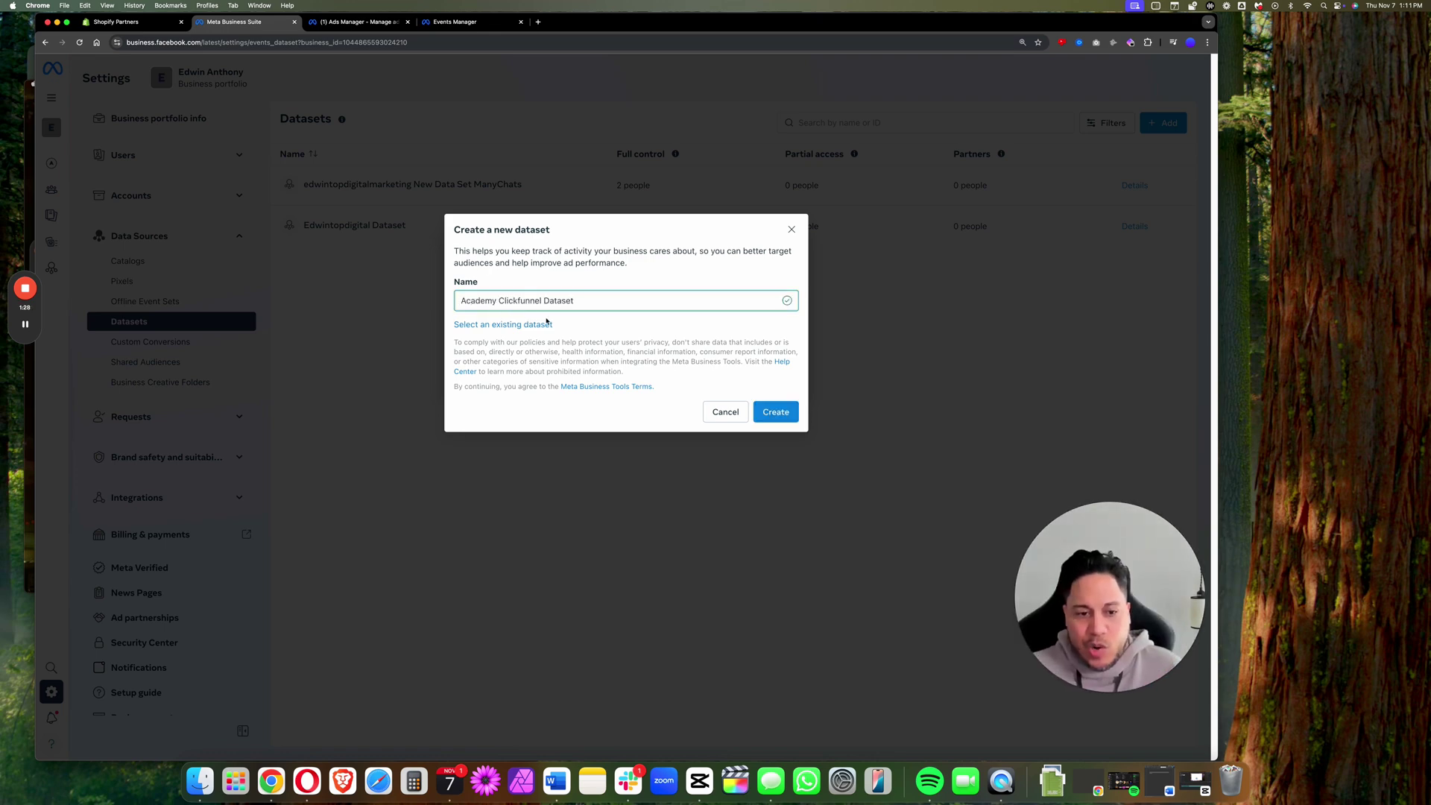
left_click(784, 416)
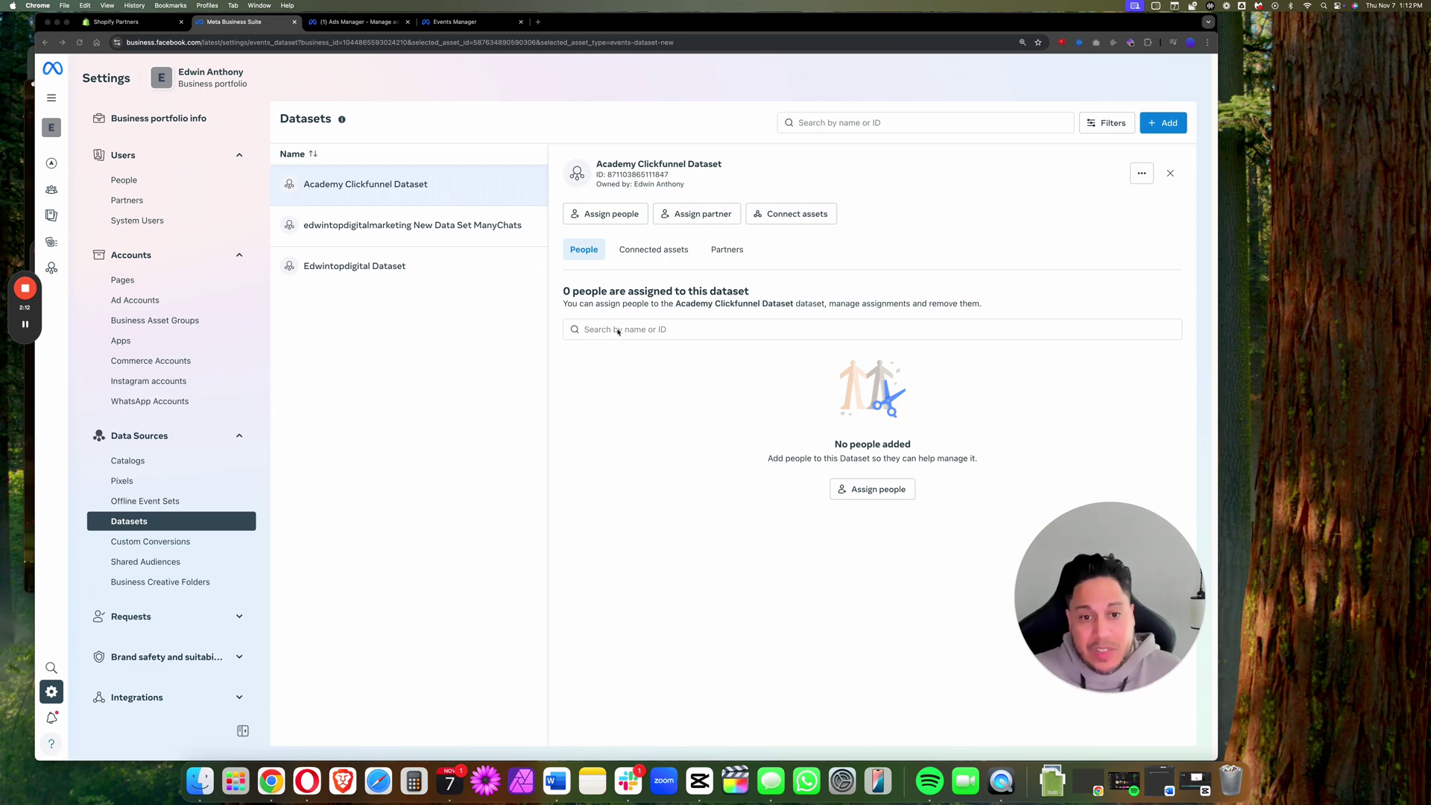
Step: Assign the portfolio owner to the Academy Clickfunnel Dataset with full control to manage the events dataset
left_click(609, 215)
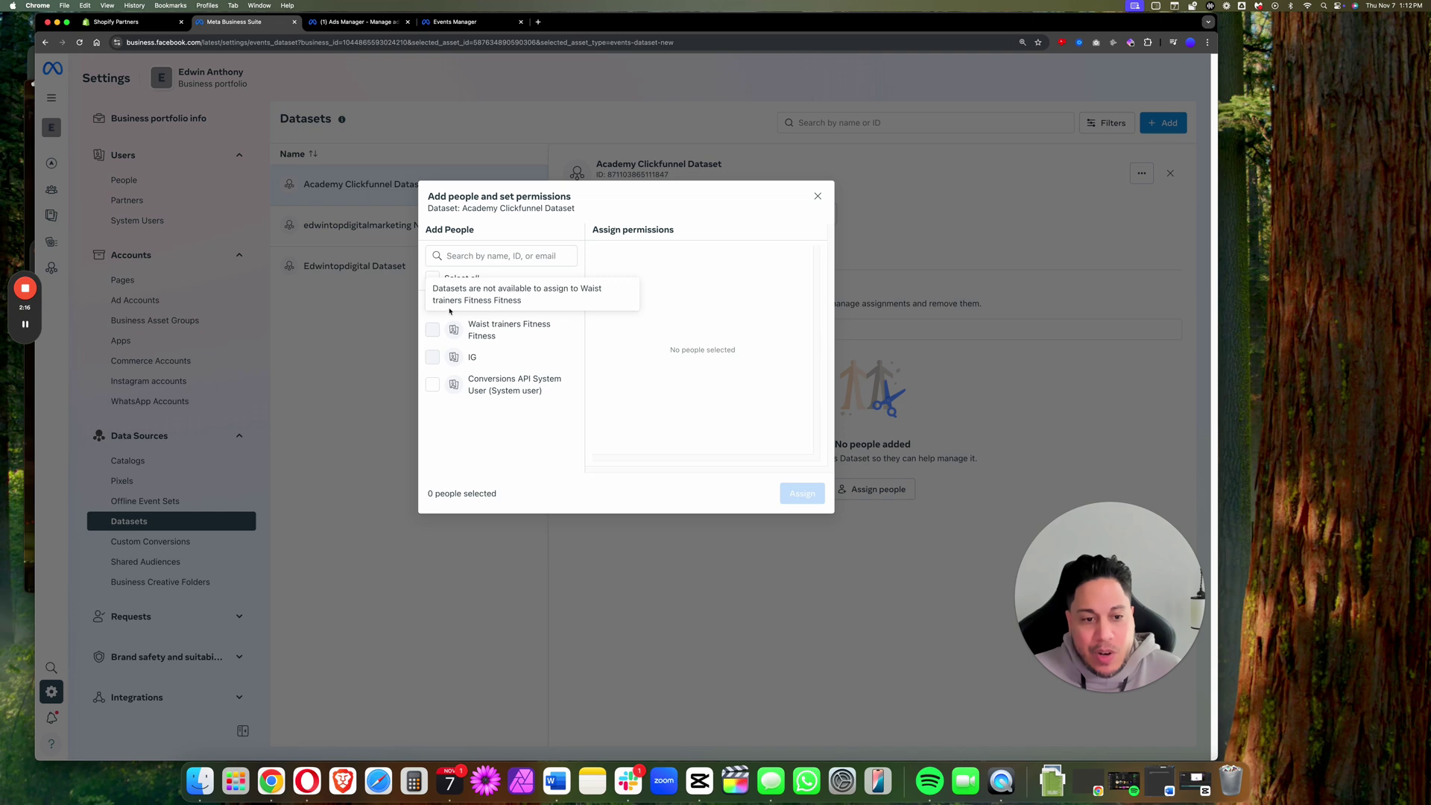
left_click(429, 305)
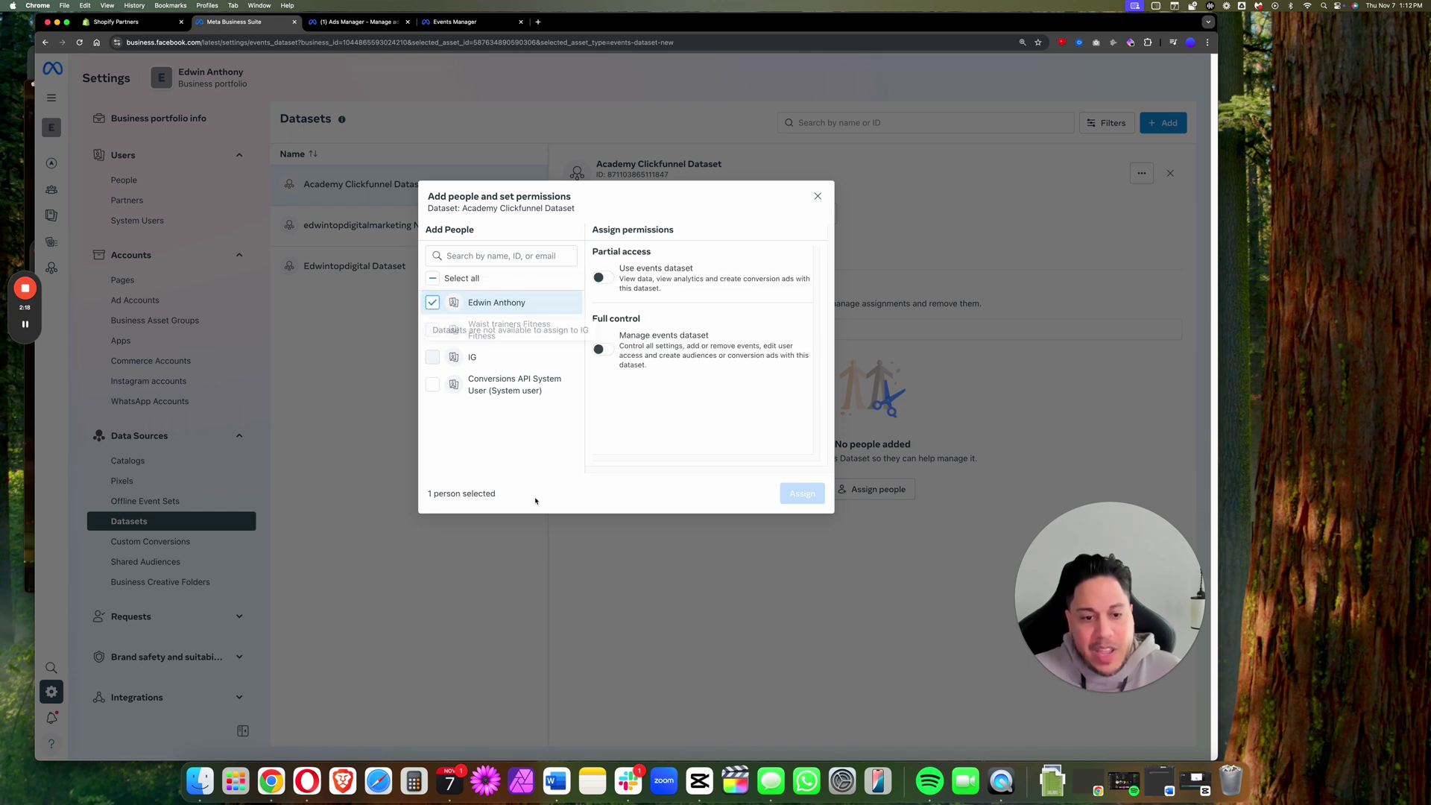
left_click(603, 278)
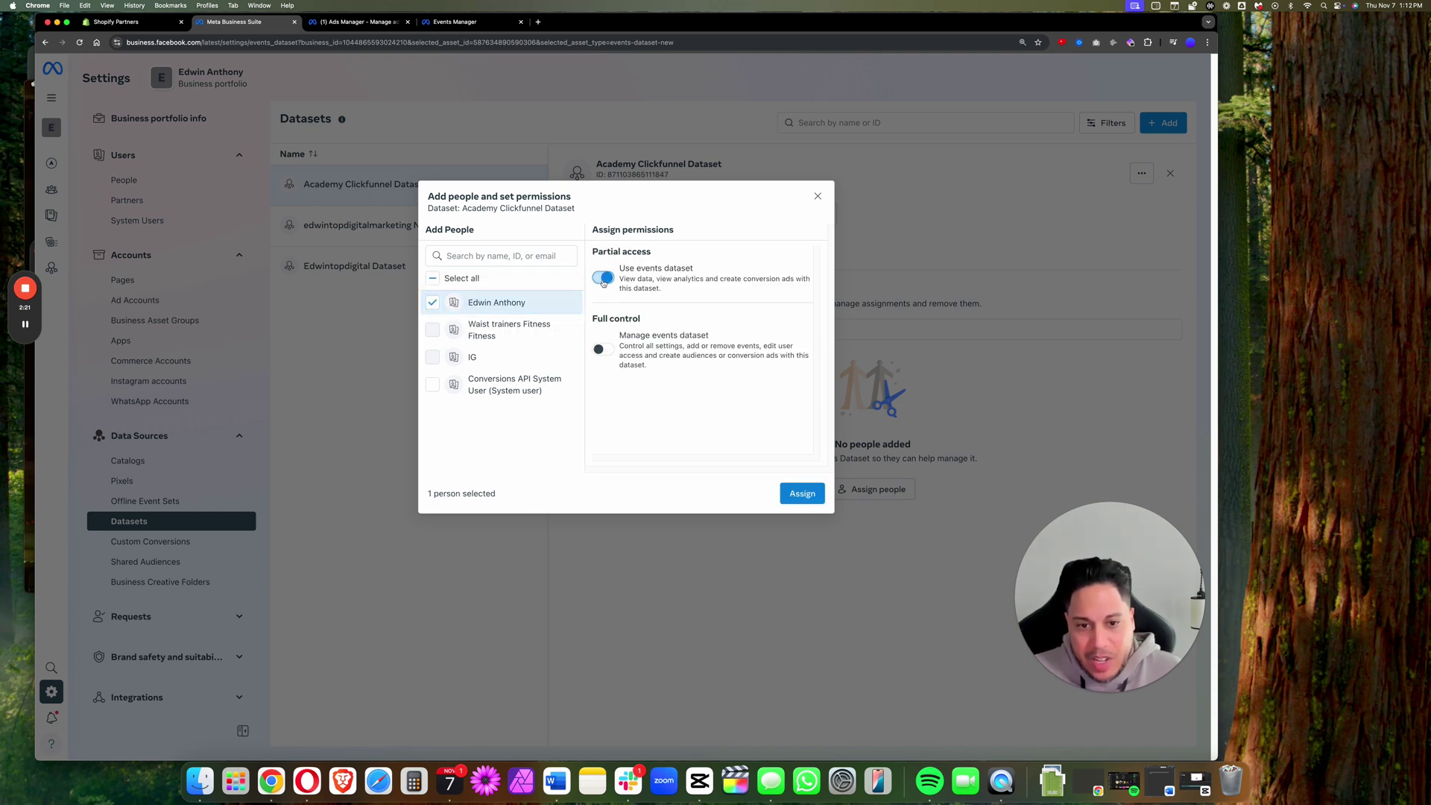
left_click(603, 351)
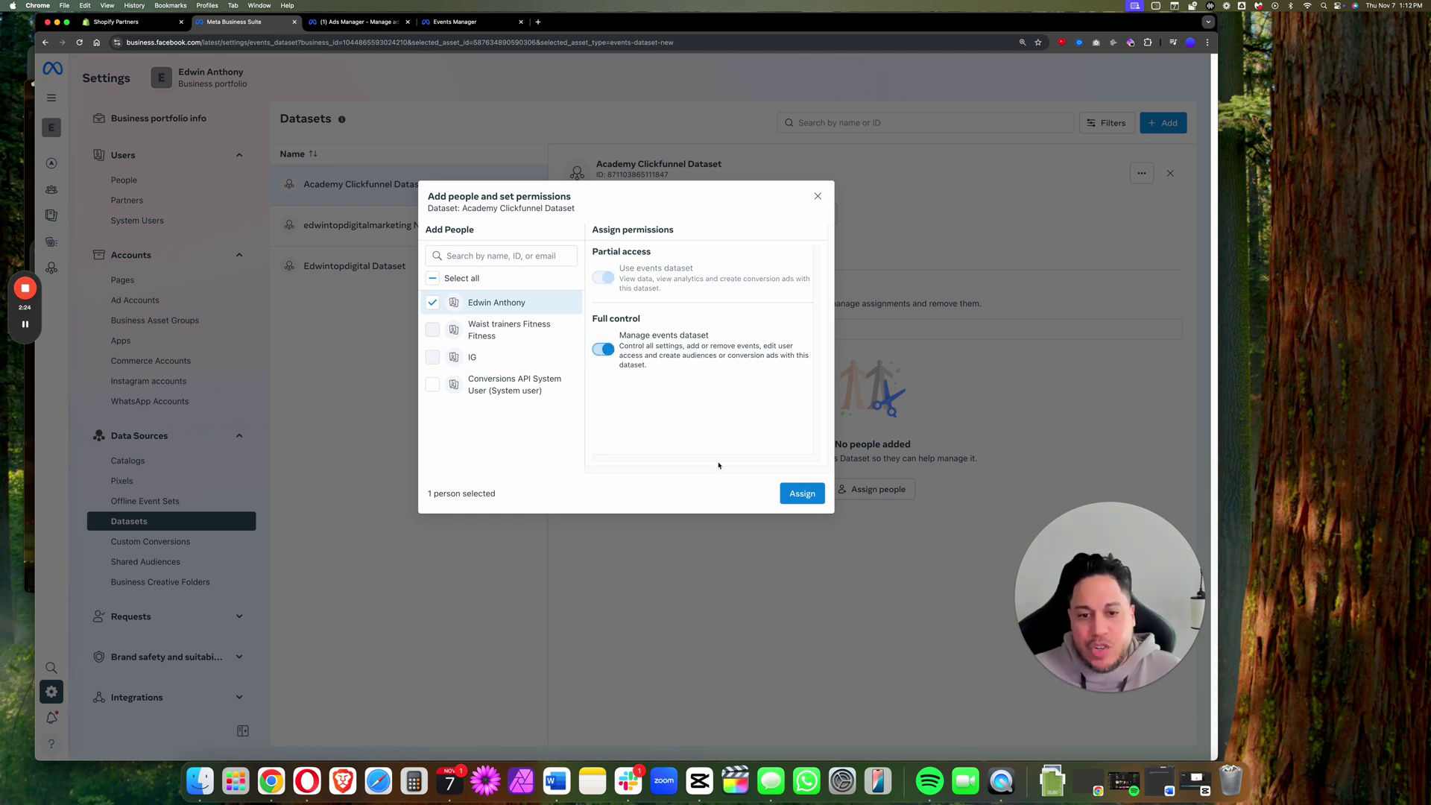
left_click(802, 494)
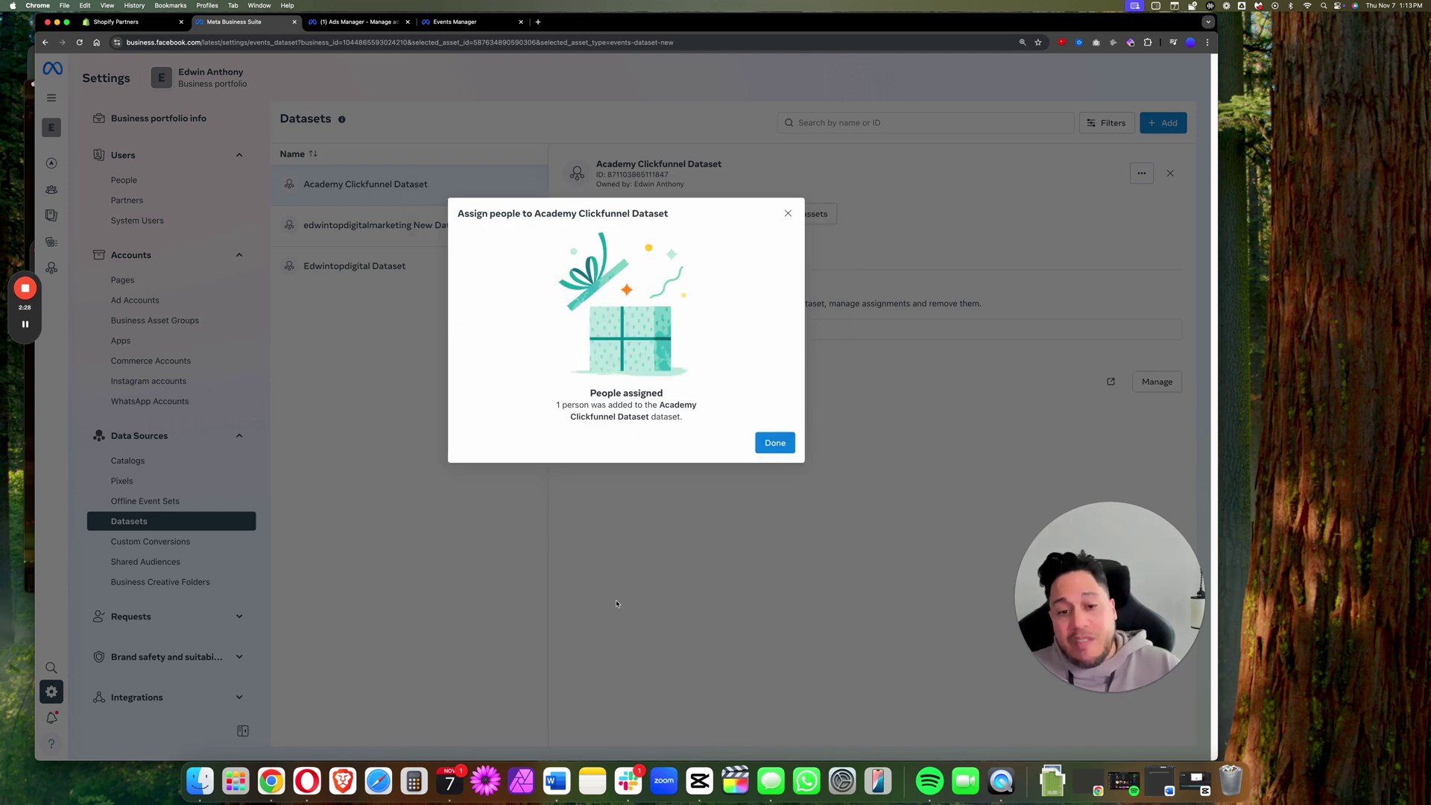
left_click(769, 448)
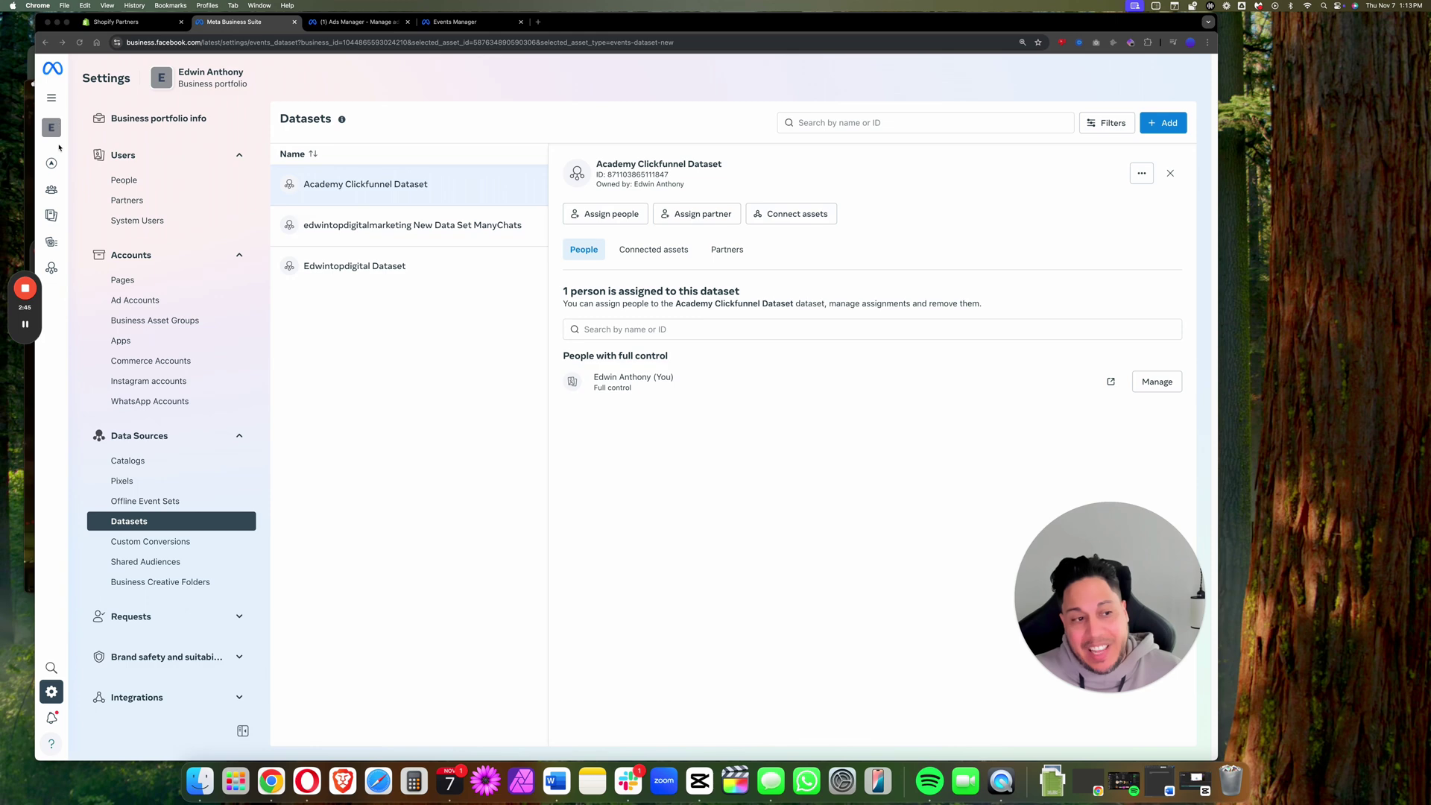
Step: Go to the data sources in Events Manager and start manual Meta Pixel code installation for the Academy Clickfunnel Dataset
left_click(52, 98)
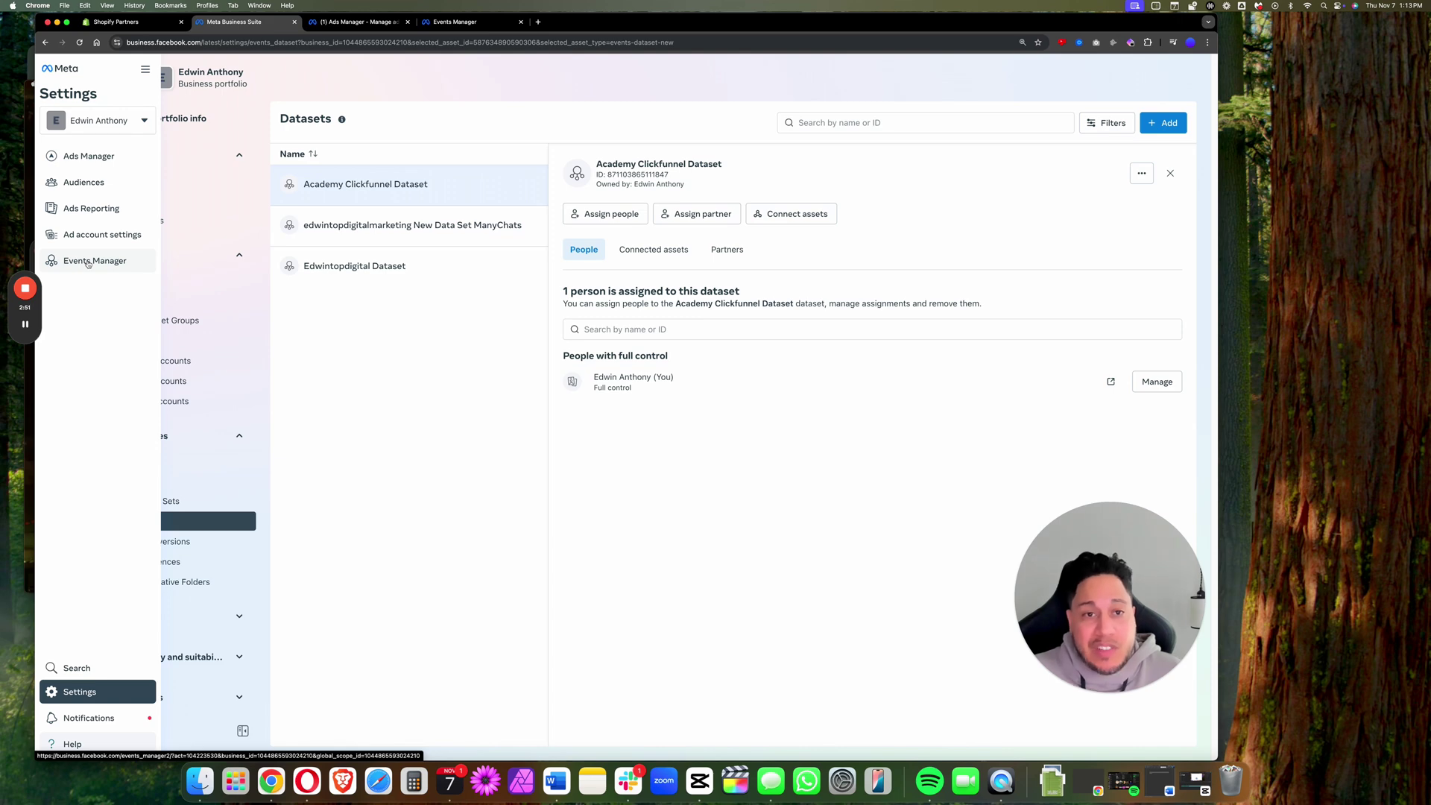
left_click(88, 263)
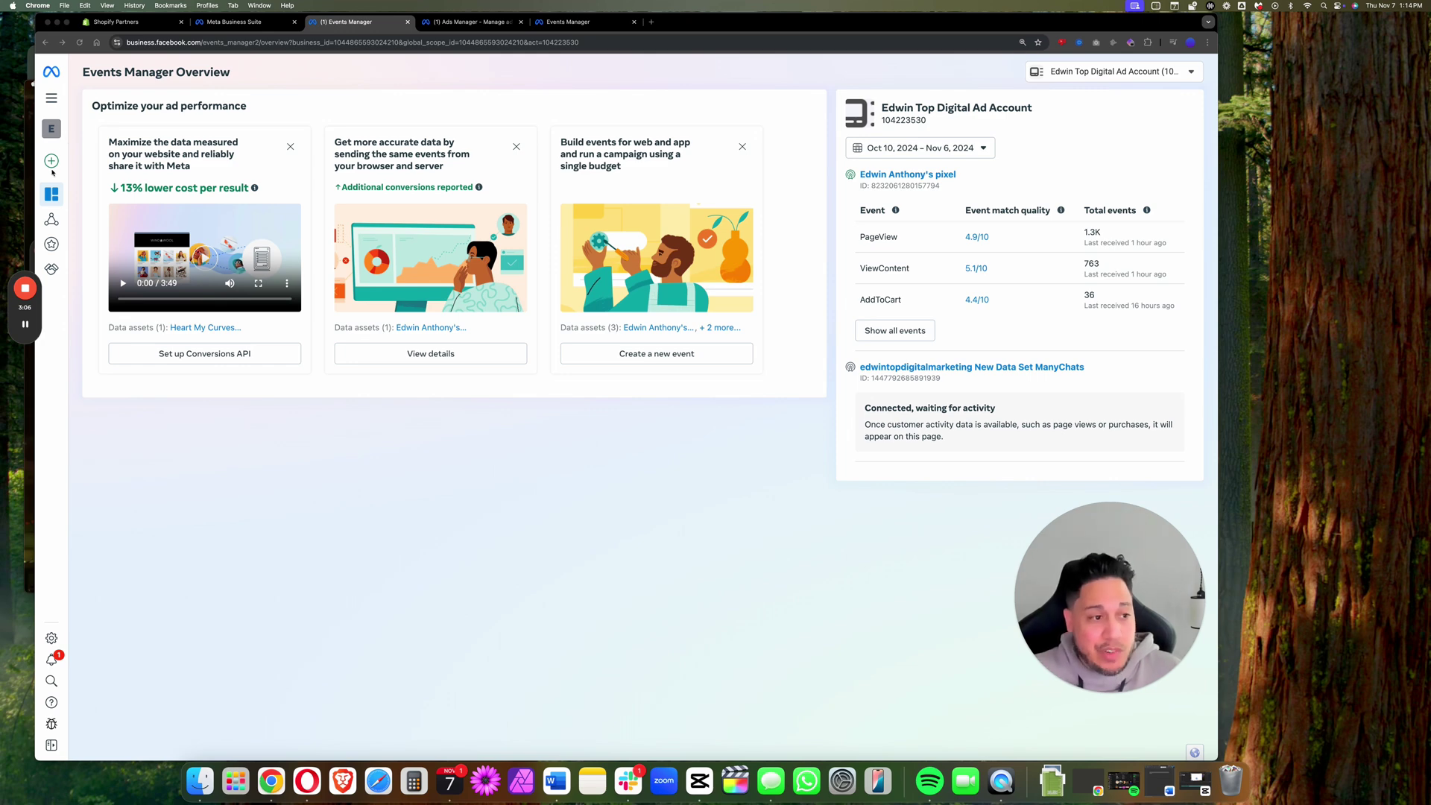
mouse_move(51, 224)
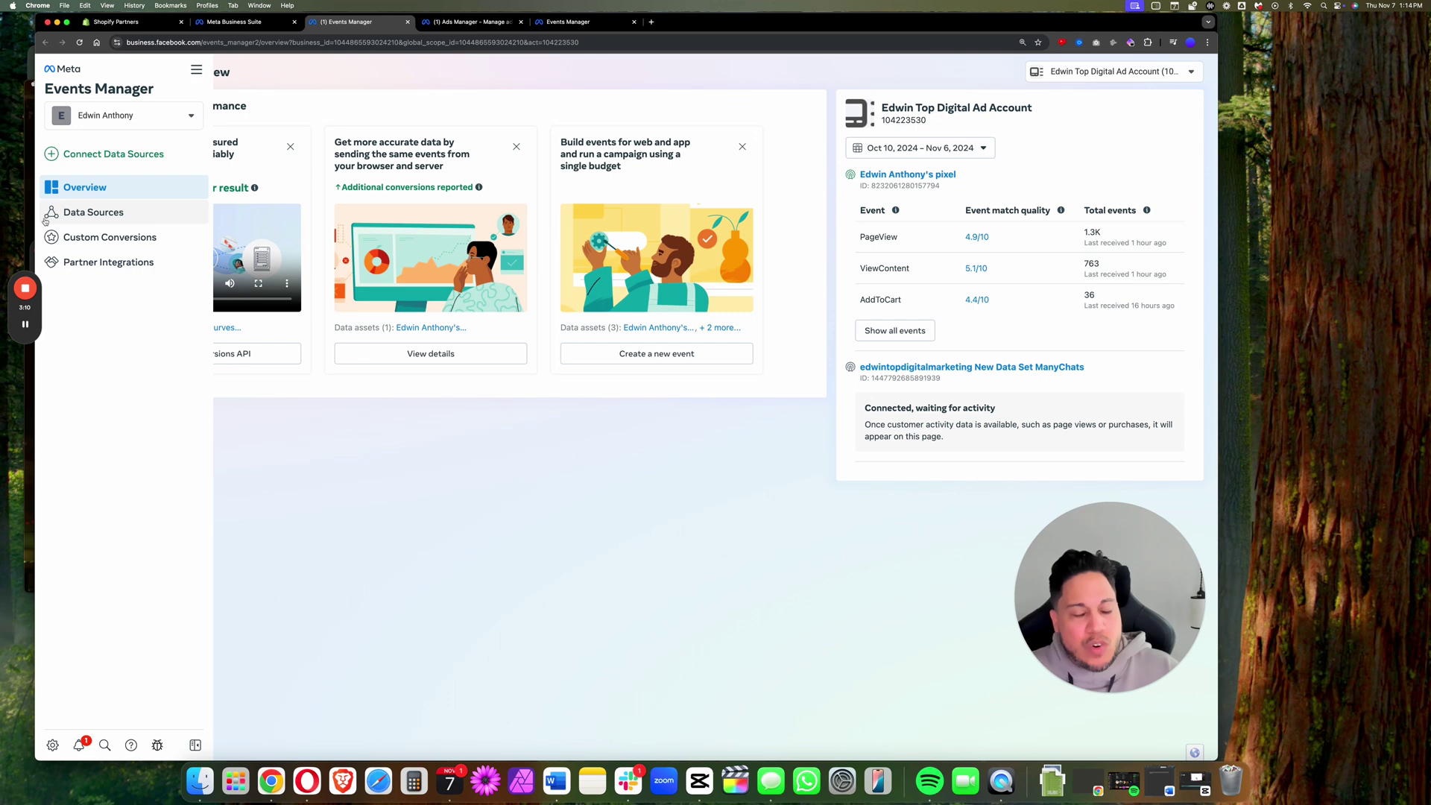
left_click(64, 216)
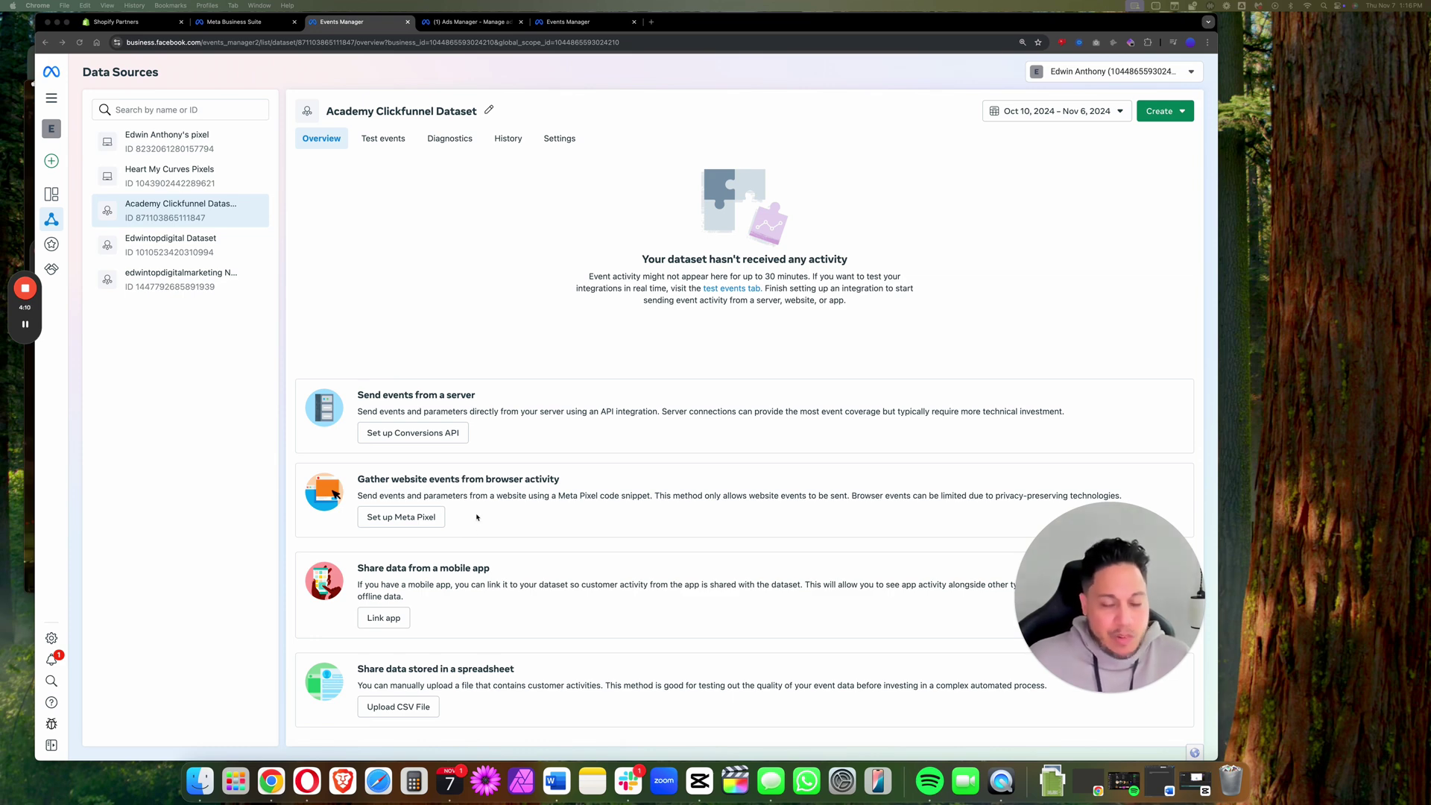
left_click(425, 525)
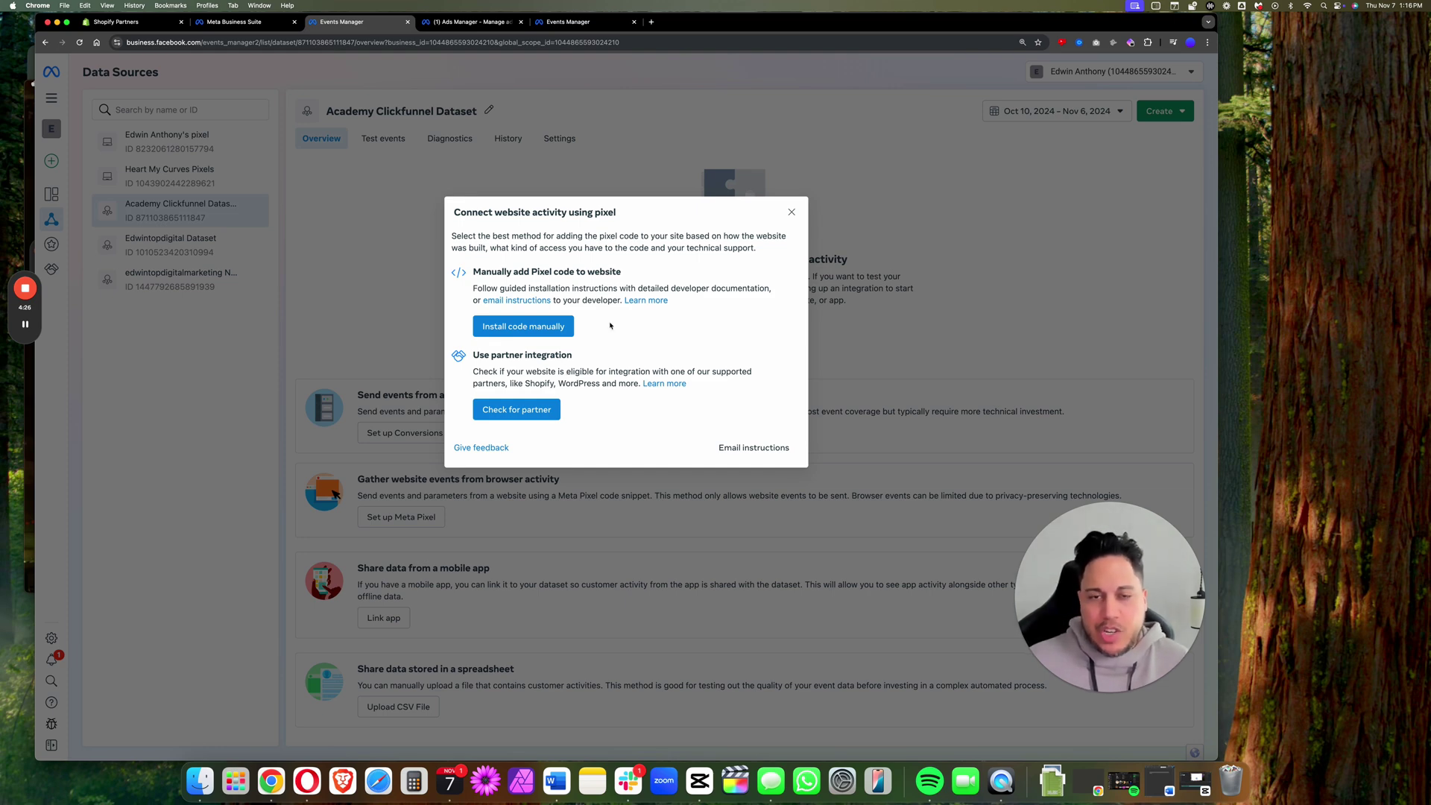
left_click(542, 329)
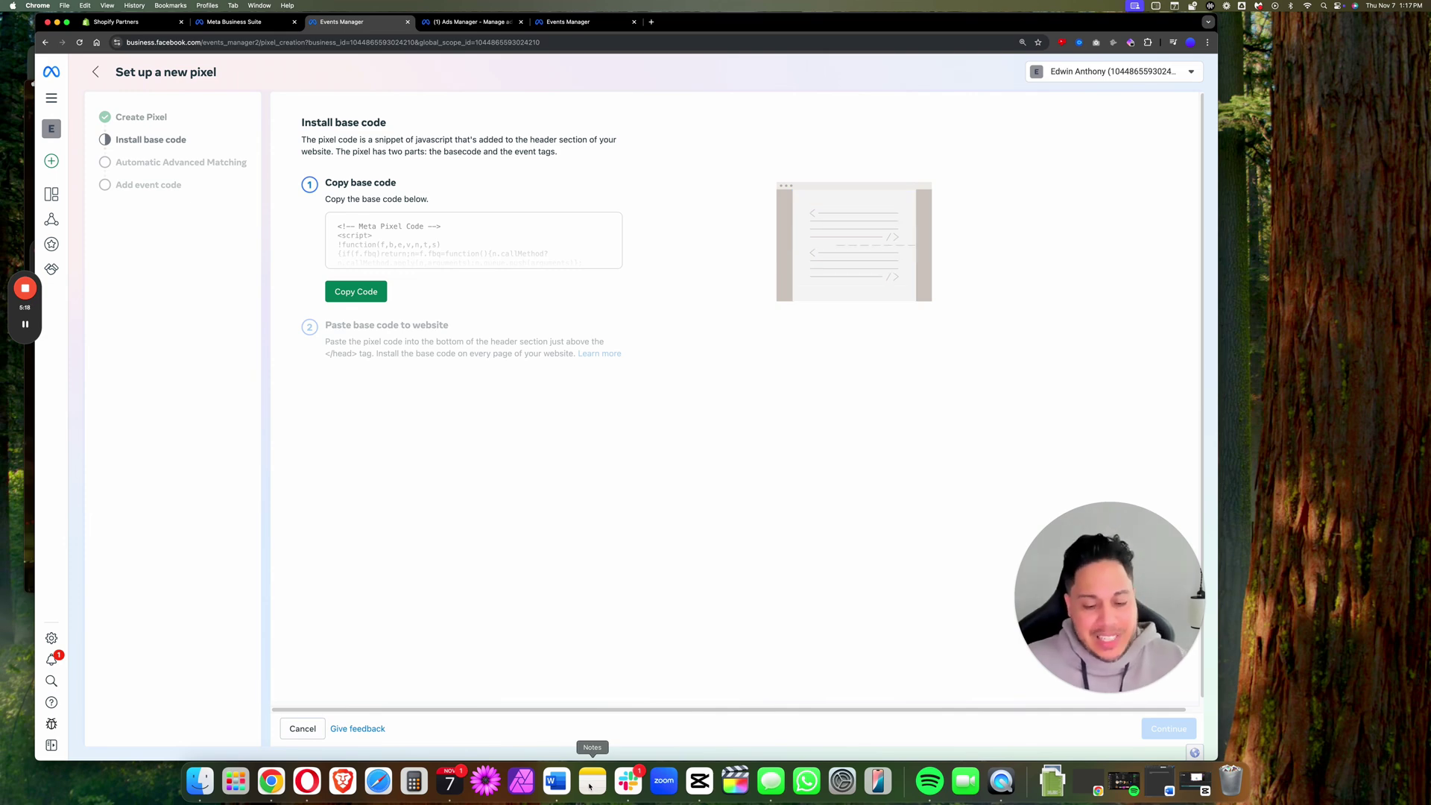
Step: Copy the pixel base code into the "Academy Meta Pixel Code" note in Notes, and continue the pixel setup past Automatic Advanced Matching
left_click(25, 325)
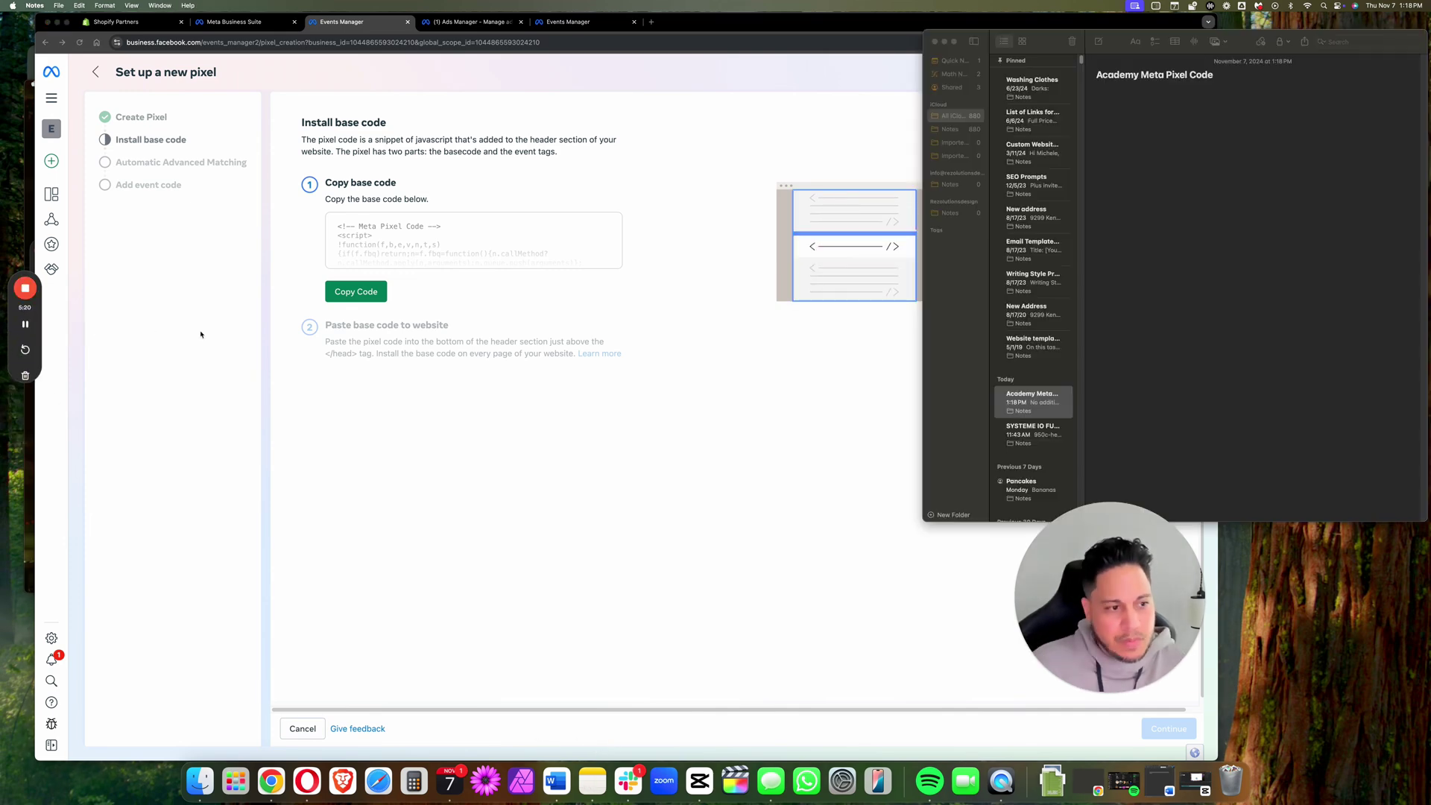
left_click(357, 297)
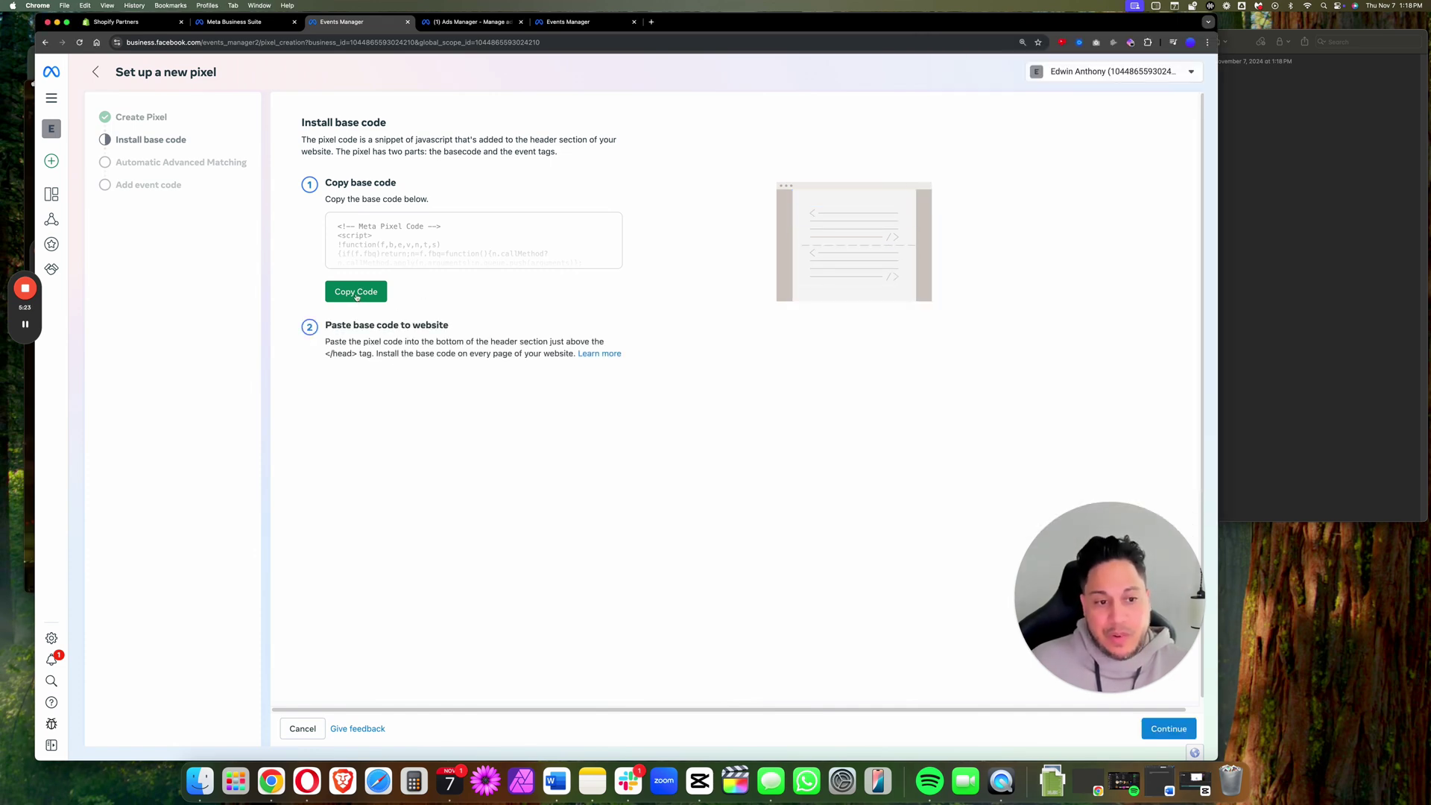
key("super+Tab")
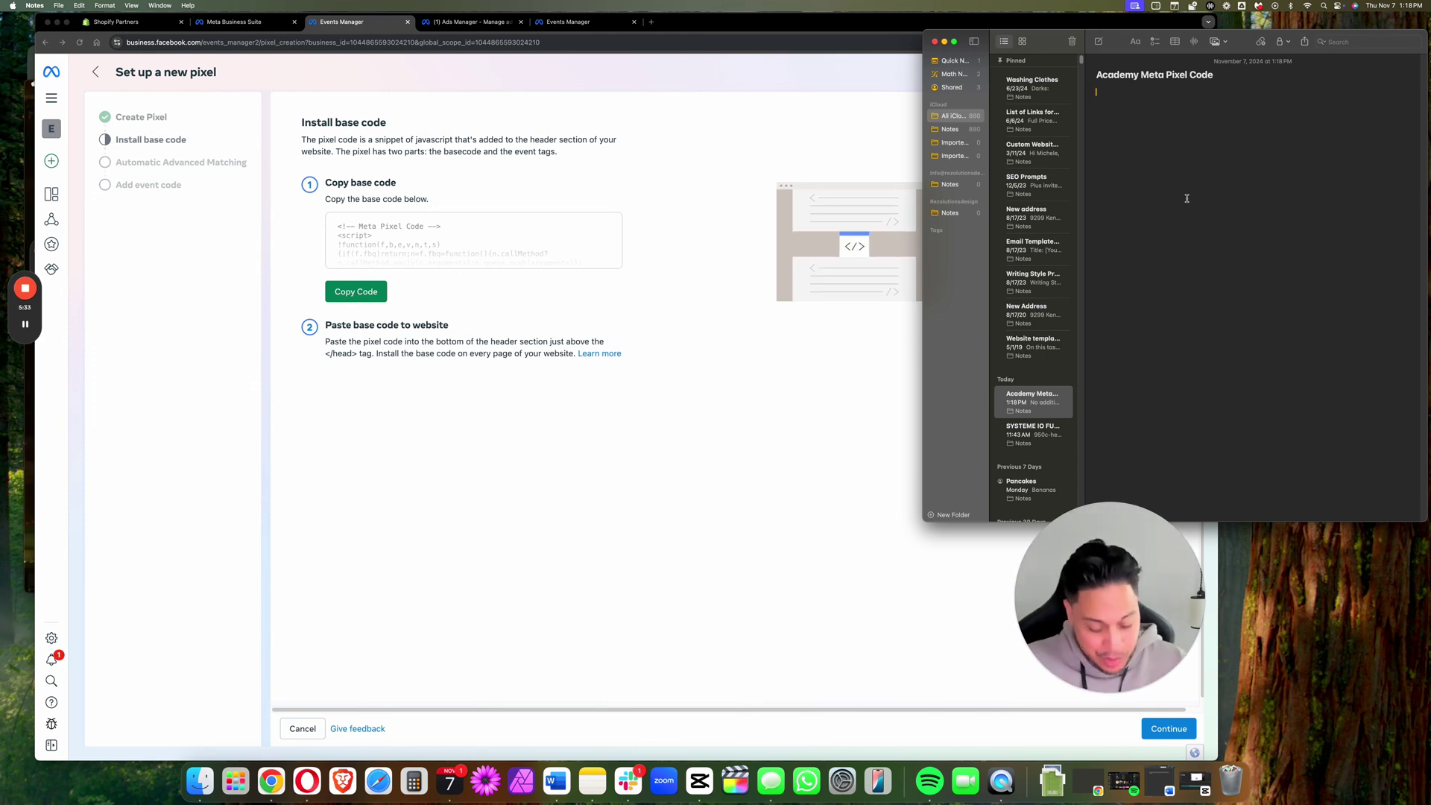
key("super+v")
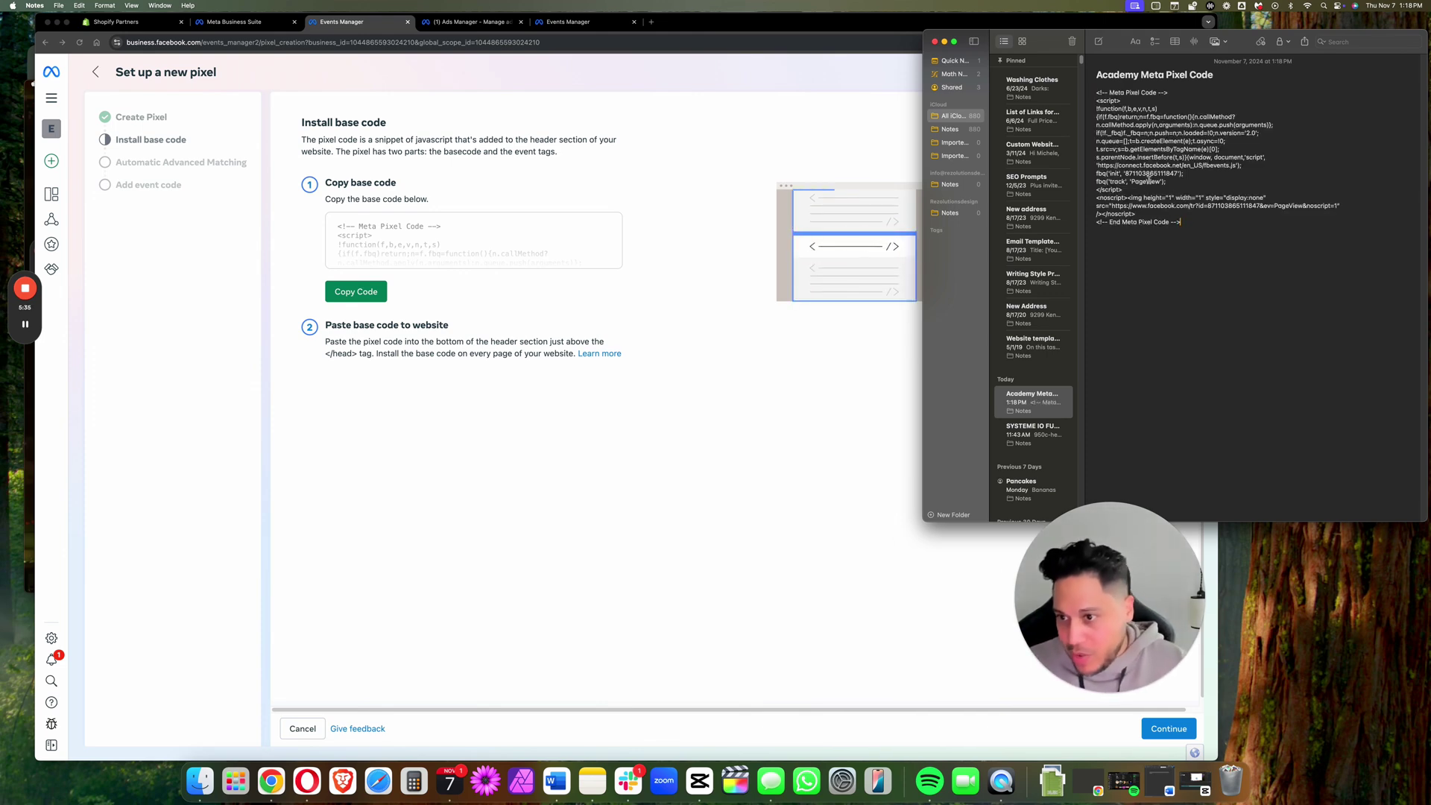
double_click(1150, 175)
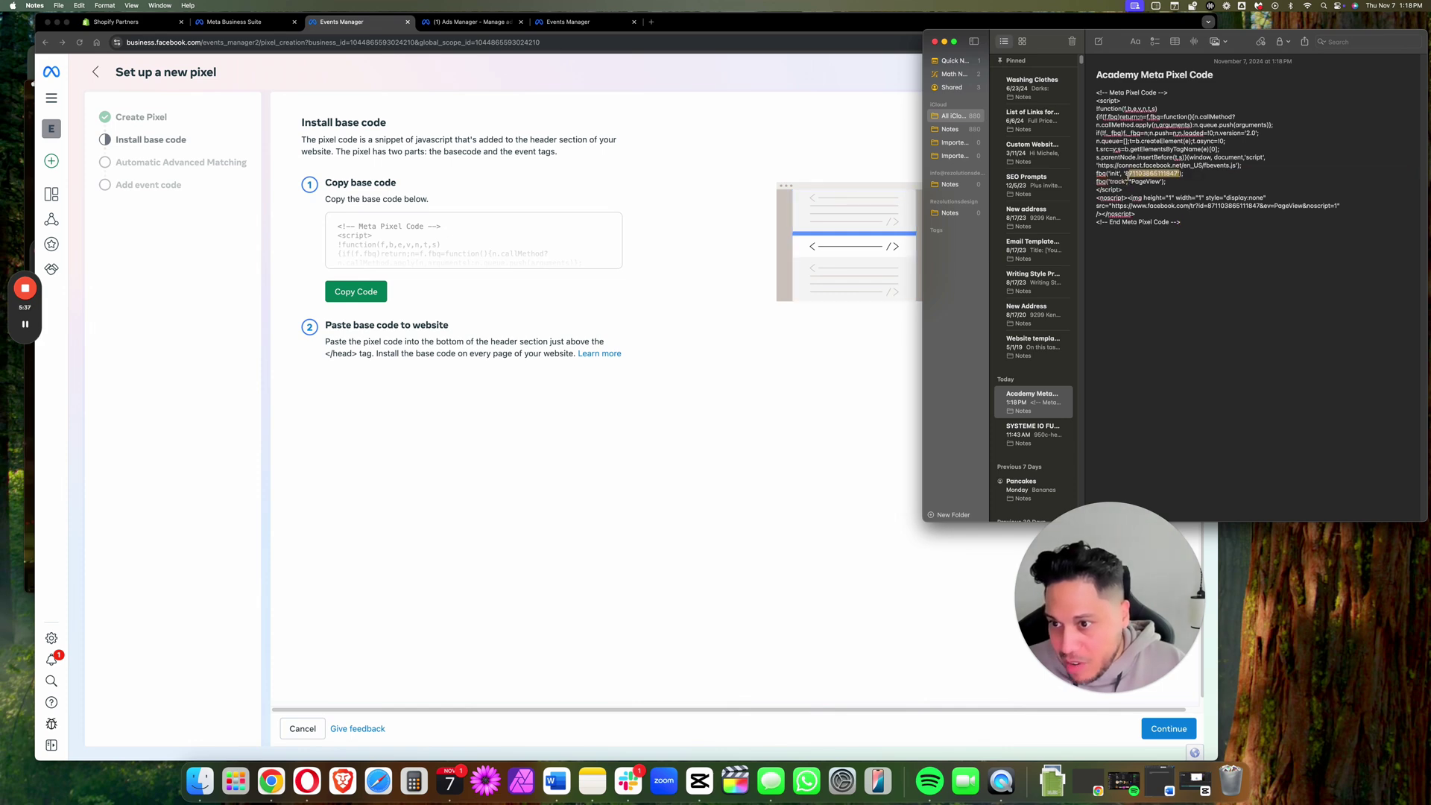
left_click(1255, 361)
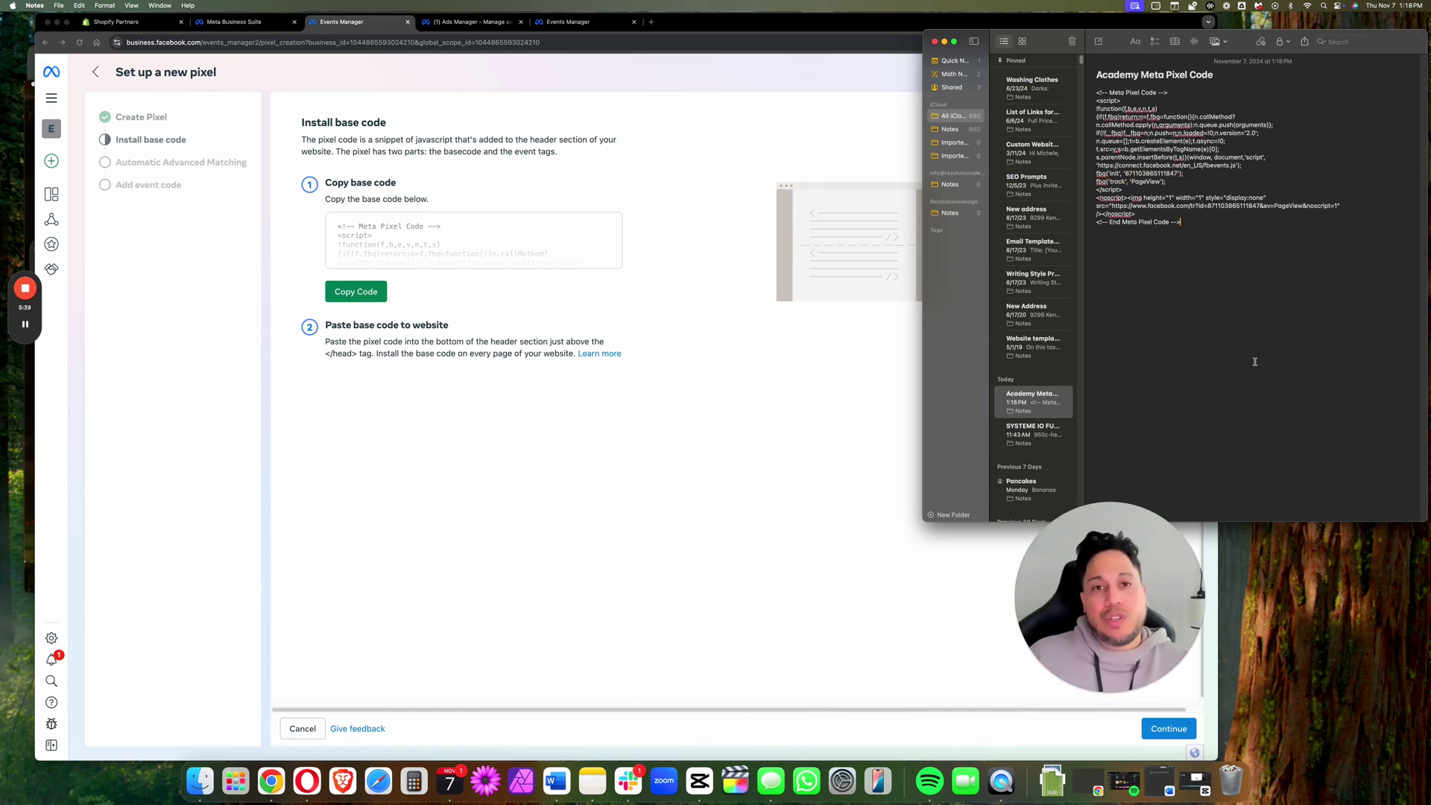
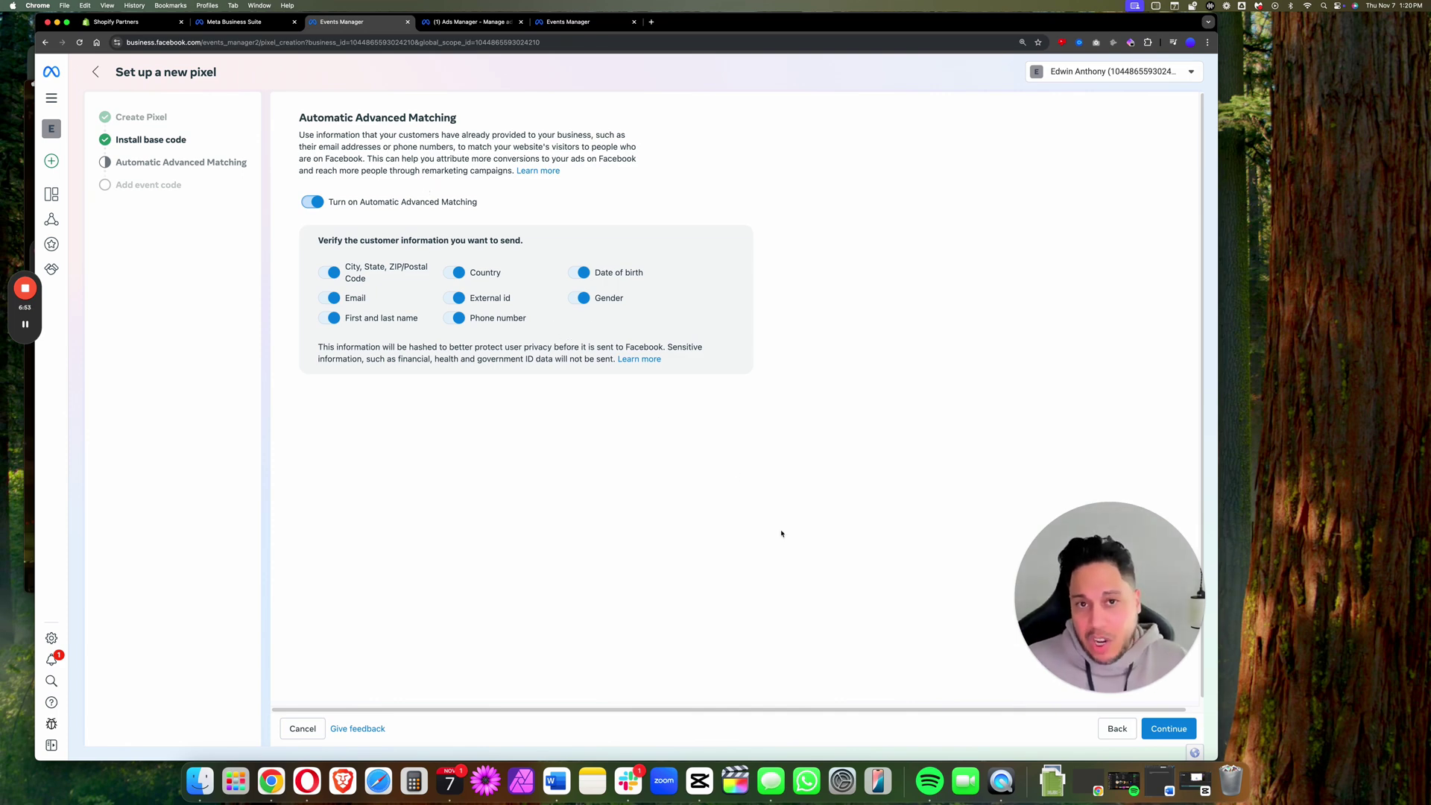
left_click(1169, 730)
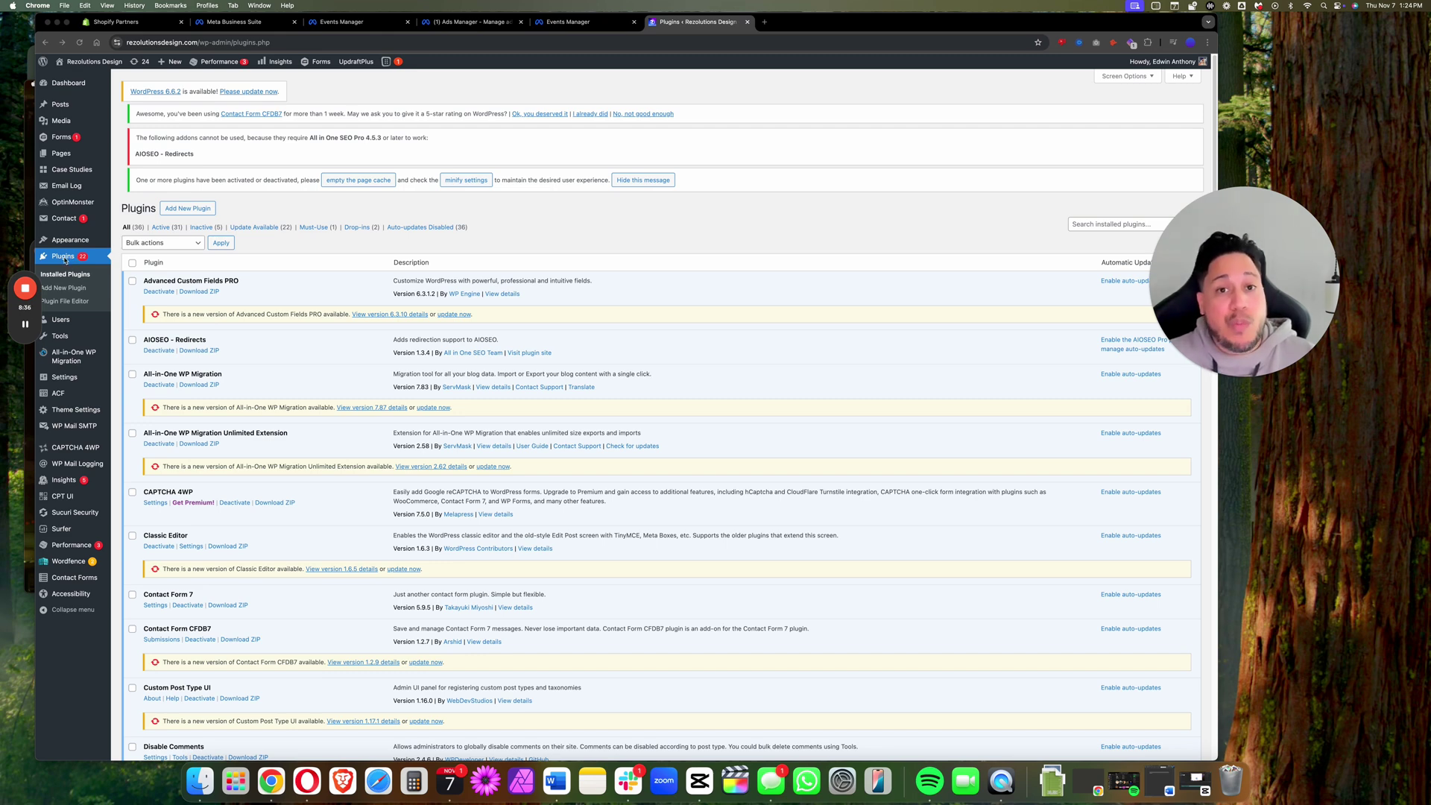
Step: Find the PixelYourSite plugin by searching "Pixelyoursite" in the WordPress plugin directory, then install and activate it
left_click(179, 210)
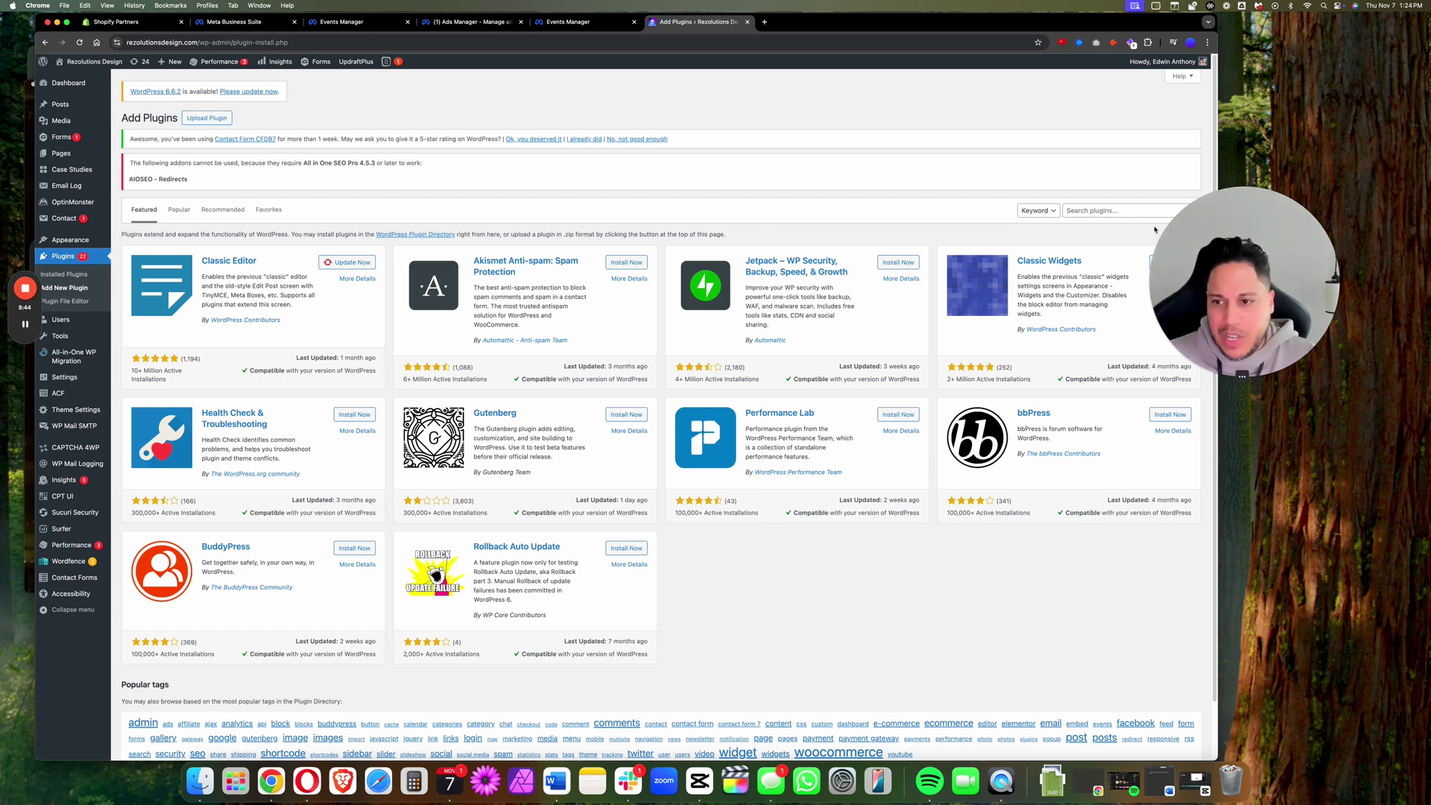
left_click_drag(1213, 247, 1272, 289)
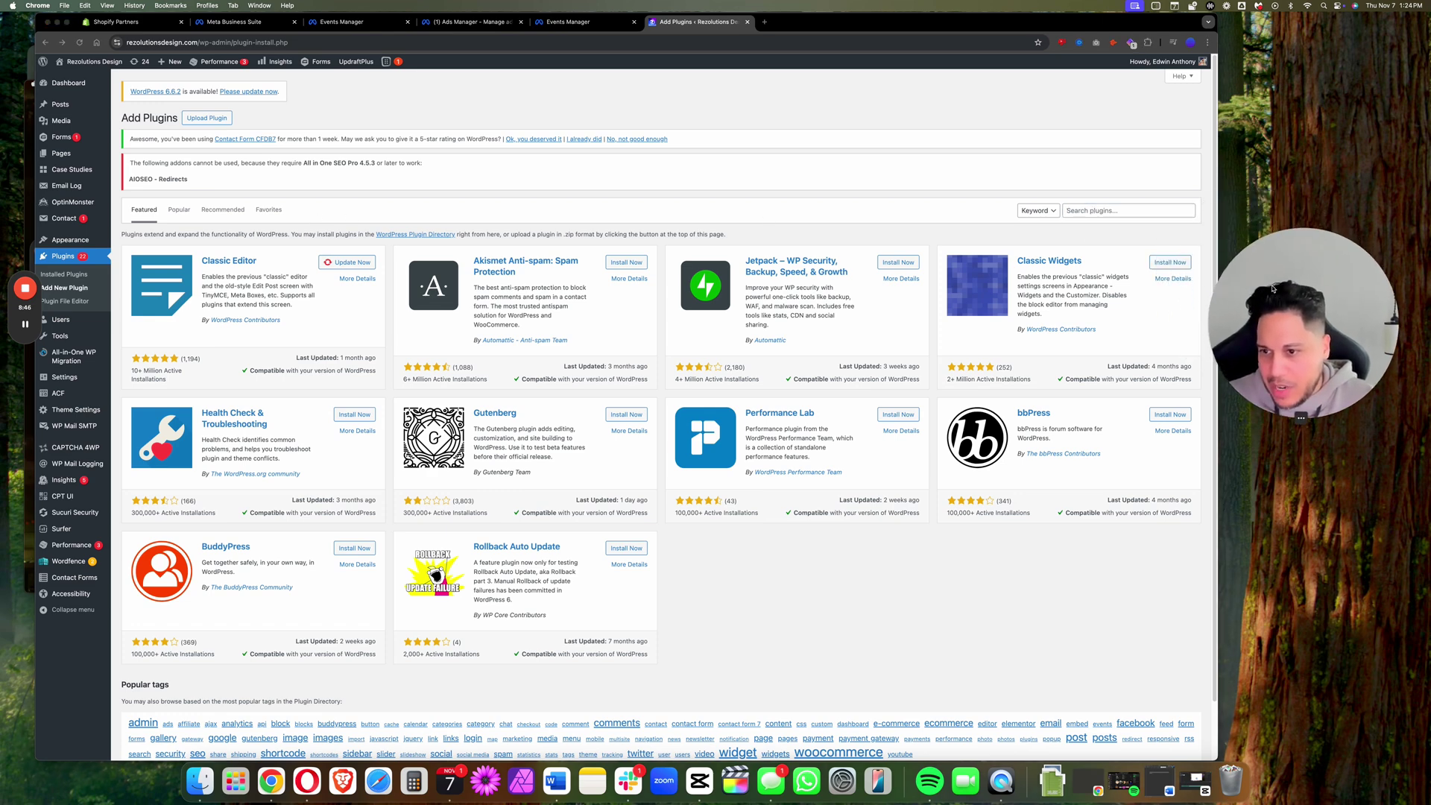
left_click(1077, 211)
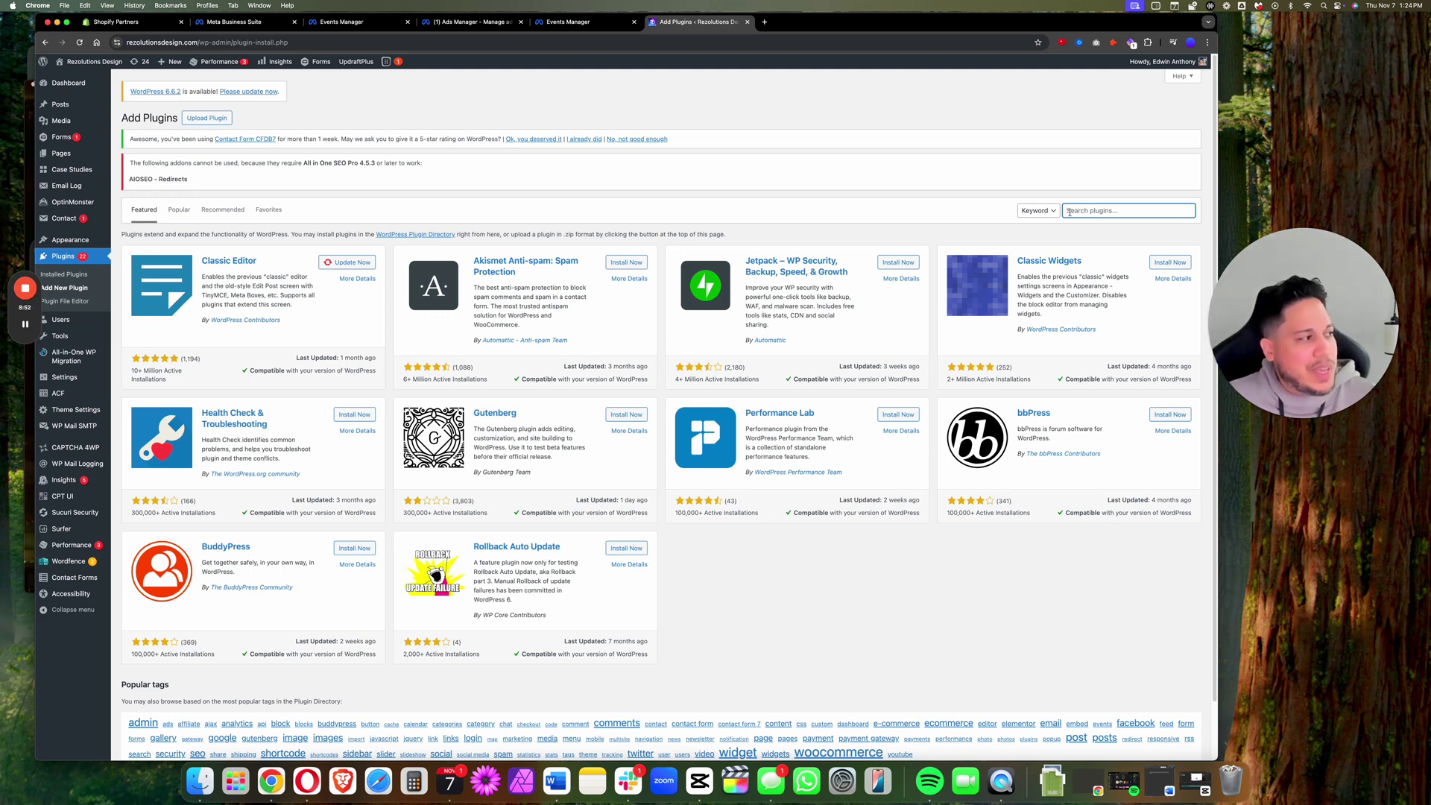
type("Pixelyoursite")
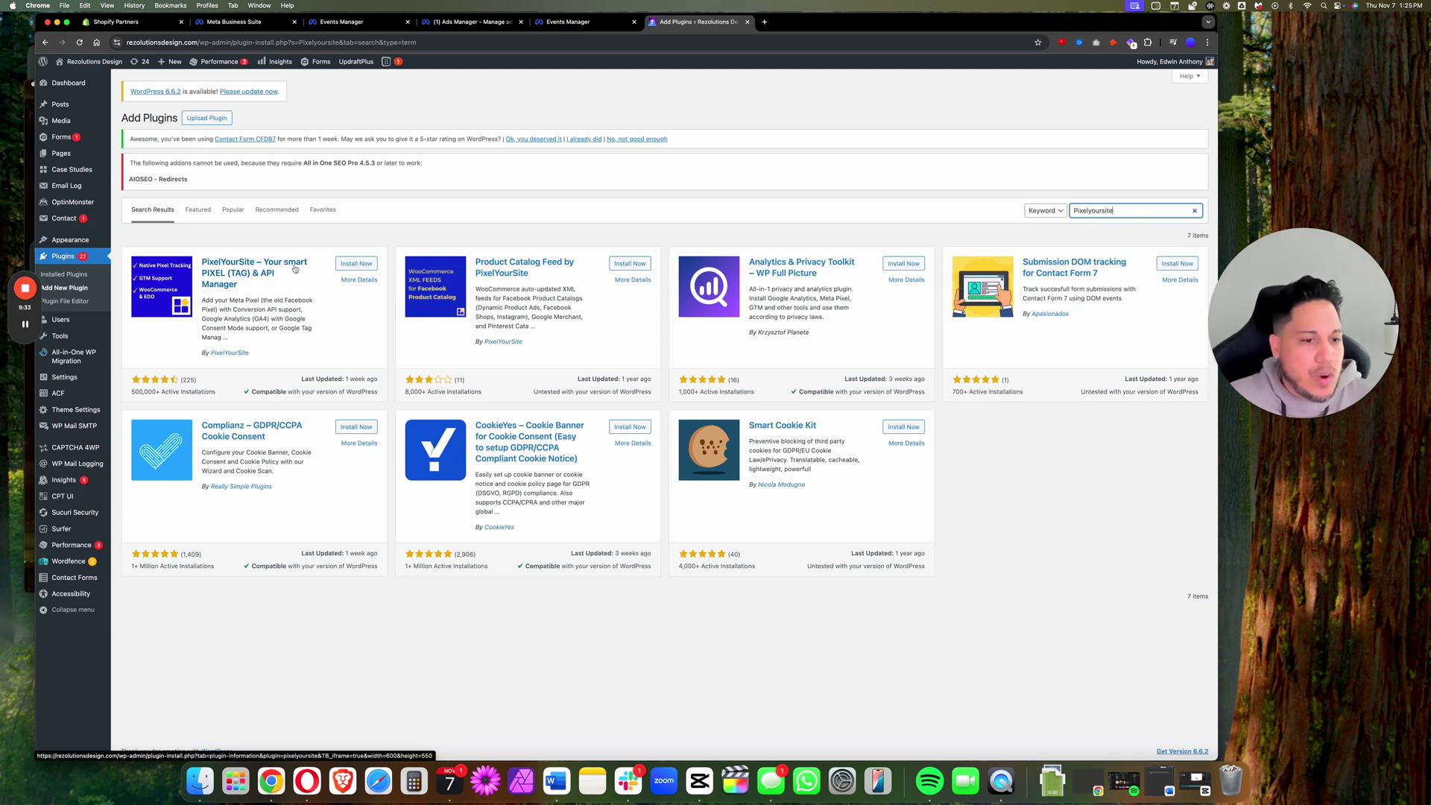
left_click(356, 263)
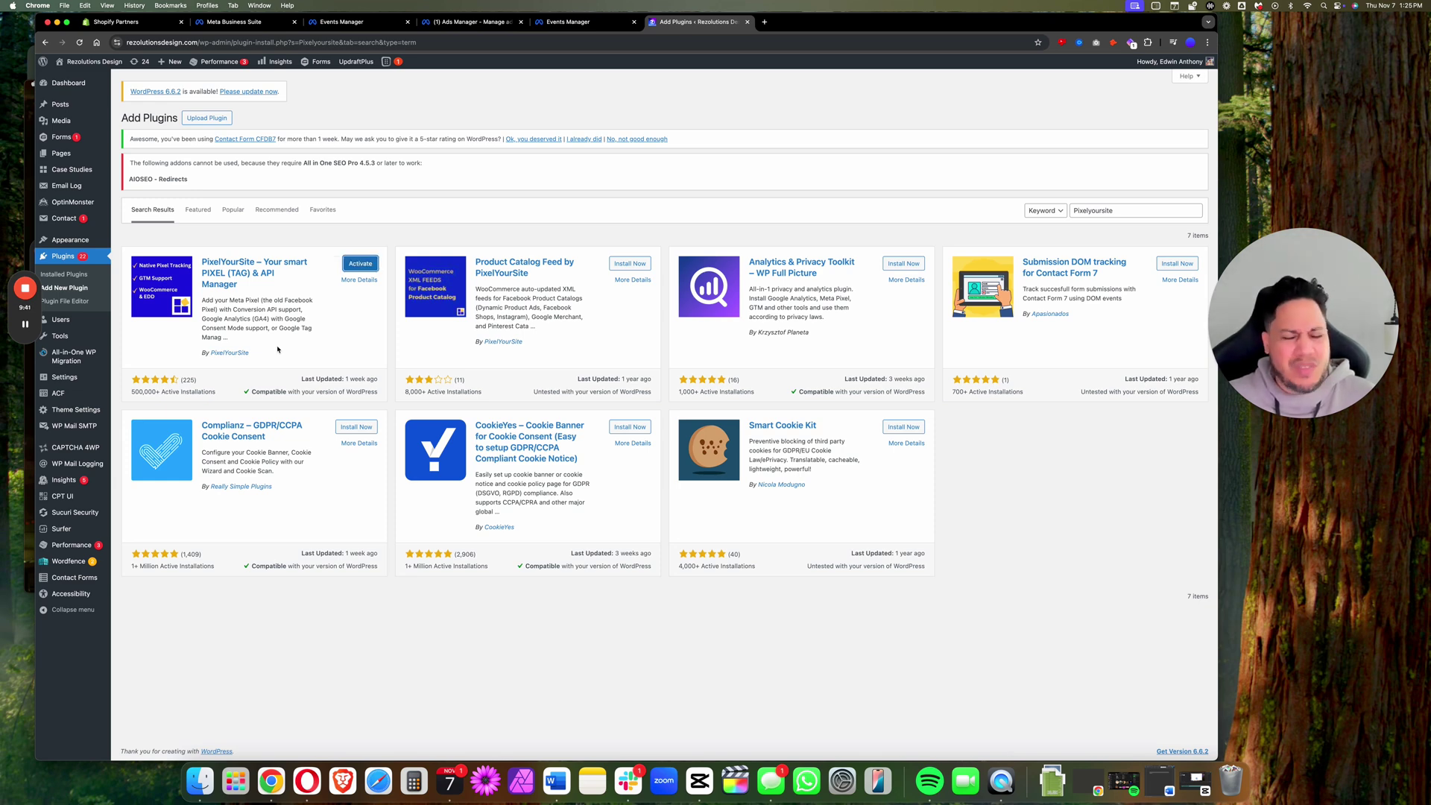
left_click(360, 263)
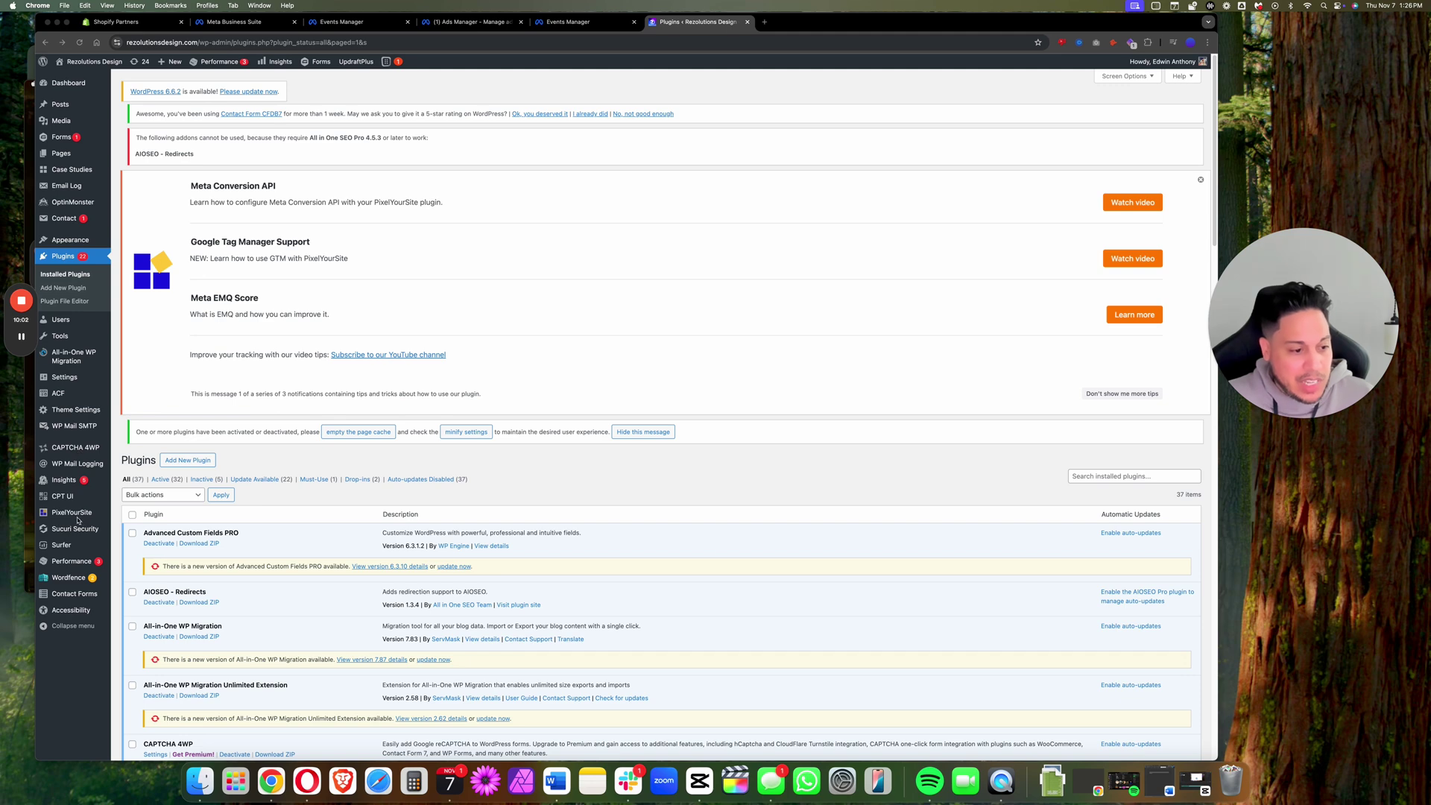
Step: Open the PixelYourSite dashboard, dismiss its two PixelYourSite tips, and enable Advanced Matching in the Meta Pixel settings
mouse_move(74, 515)
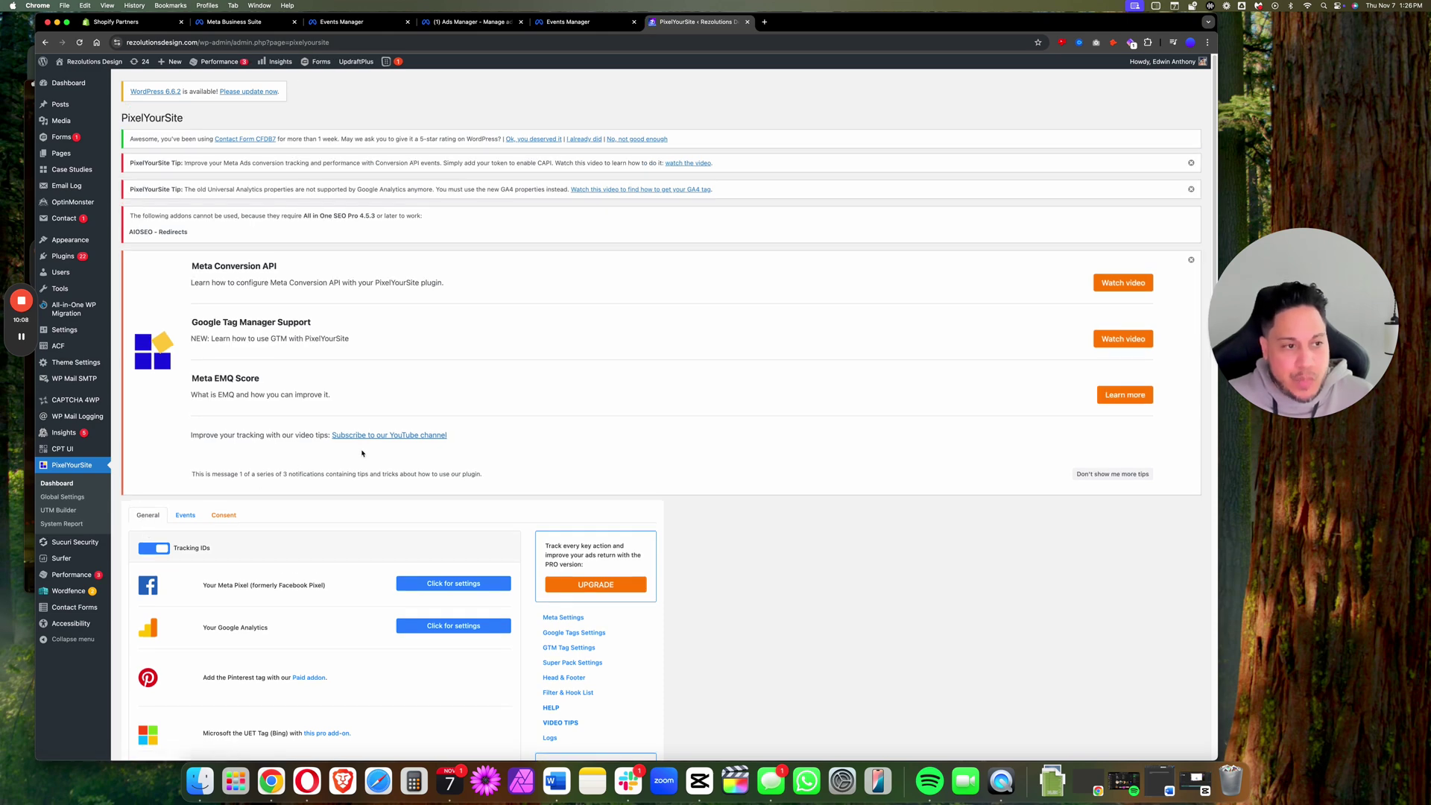
left_click(1191, 190)
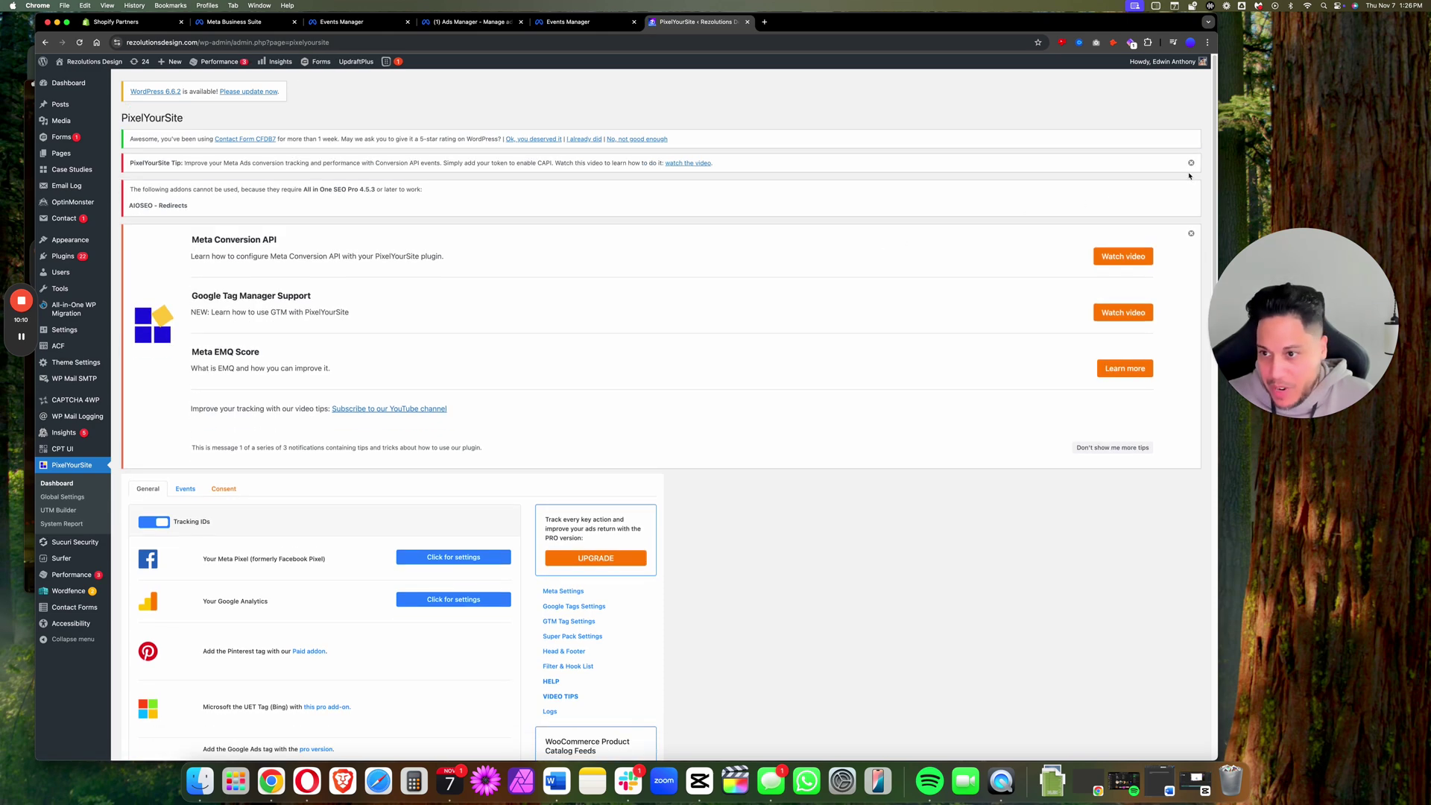
left_click(1191, 162)
scroll(444, 389, "down", 5)
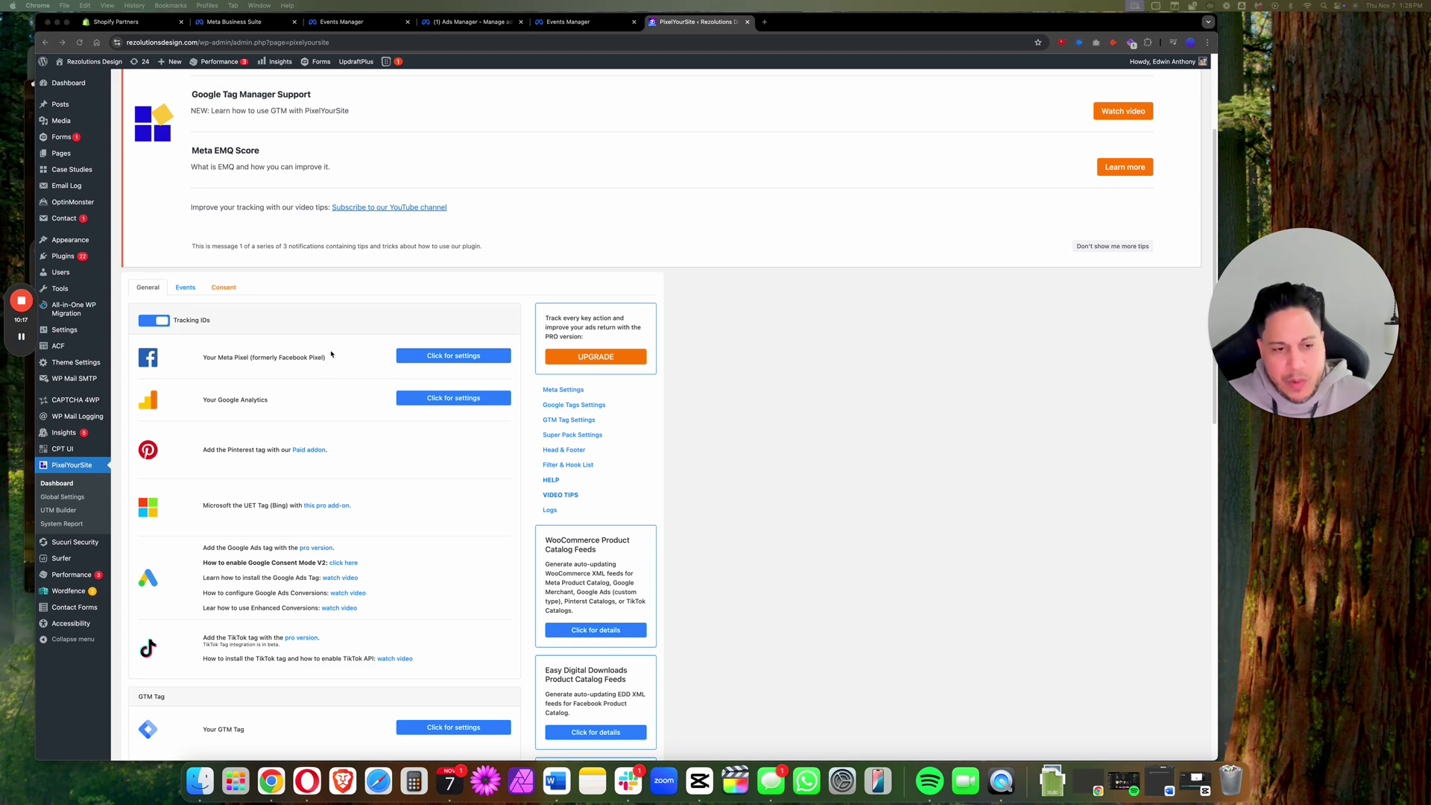
left_click(423, 357)
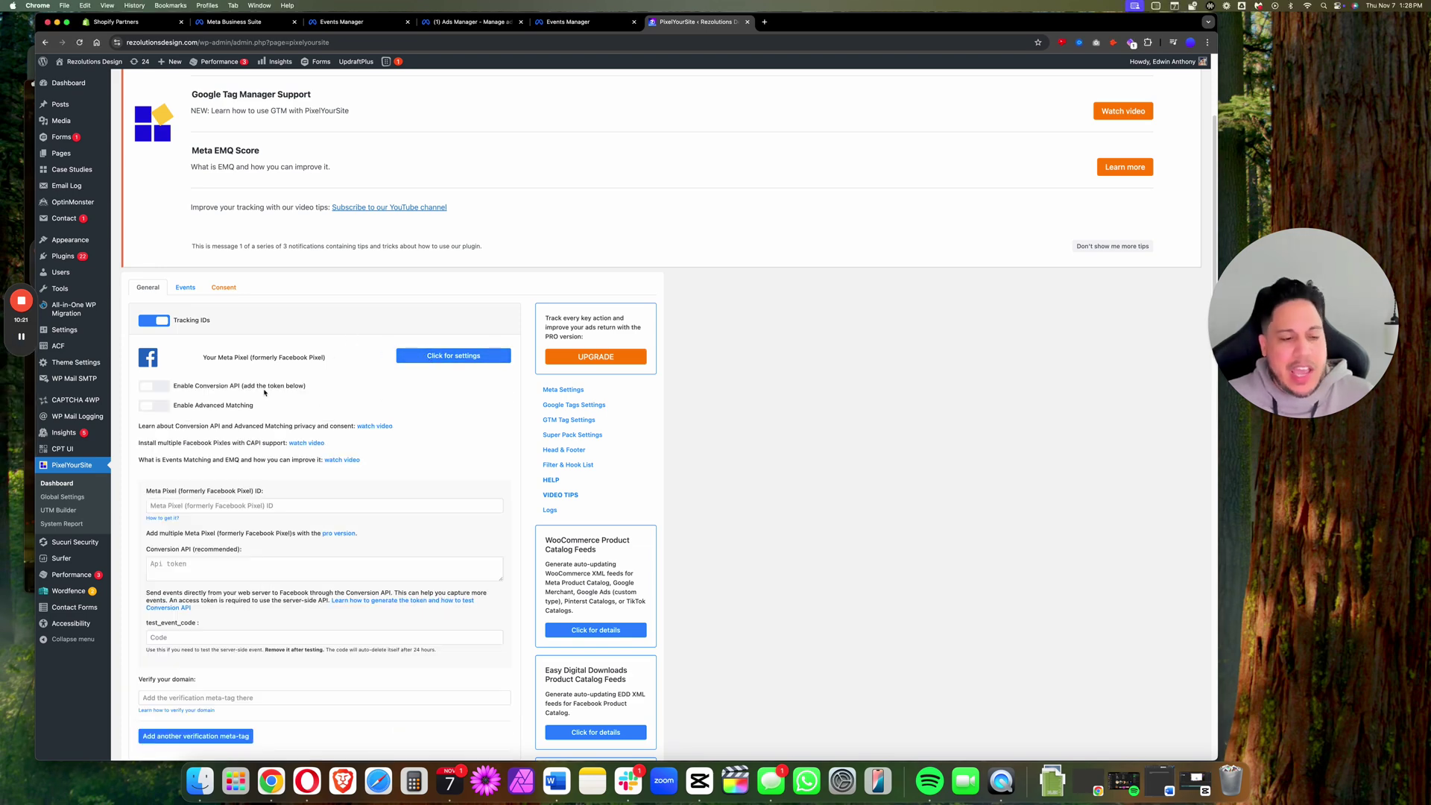
left_click(153, 407)
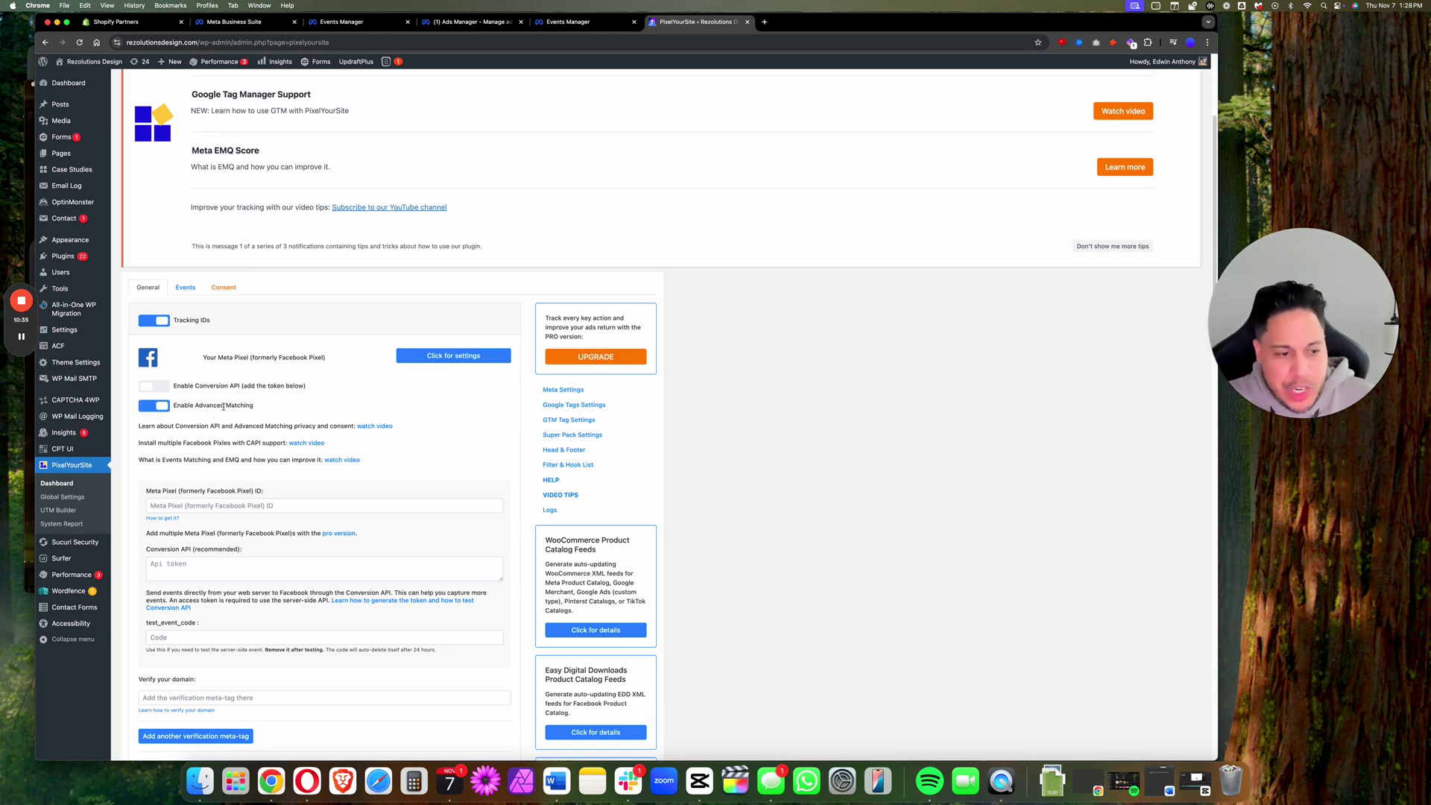
Step: Copy the pixel ID from the "Academy Meta Pixel Code" note into the plugin's Meta Pixel (formerly Facebook Pixel) ID field
scroll(278, 482, "down", 2)
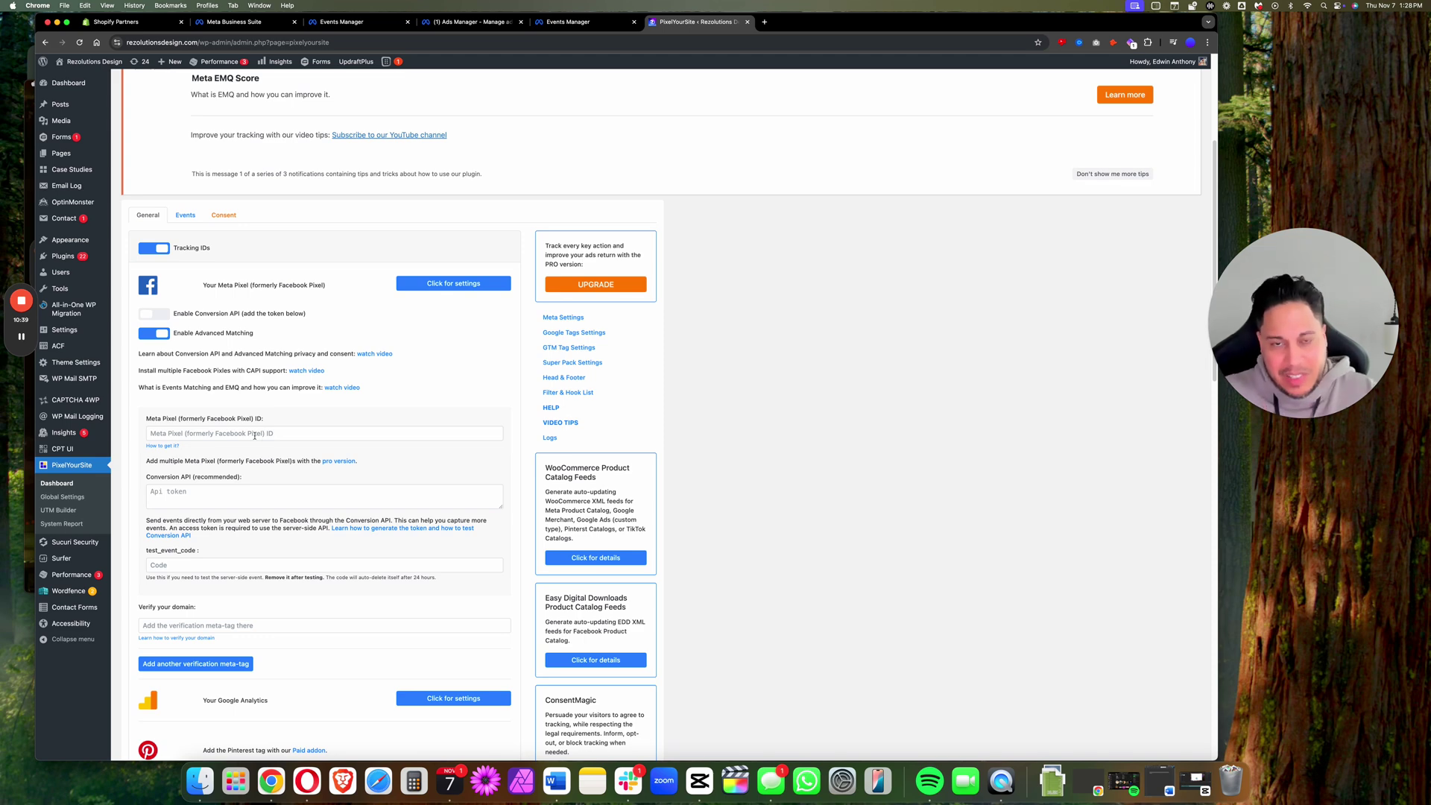
left_click(254, 436)
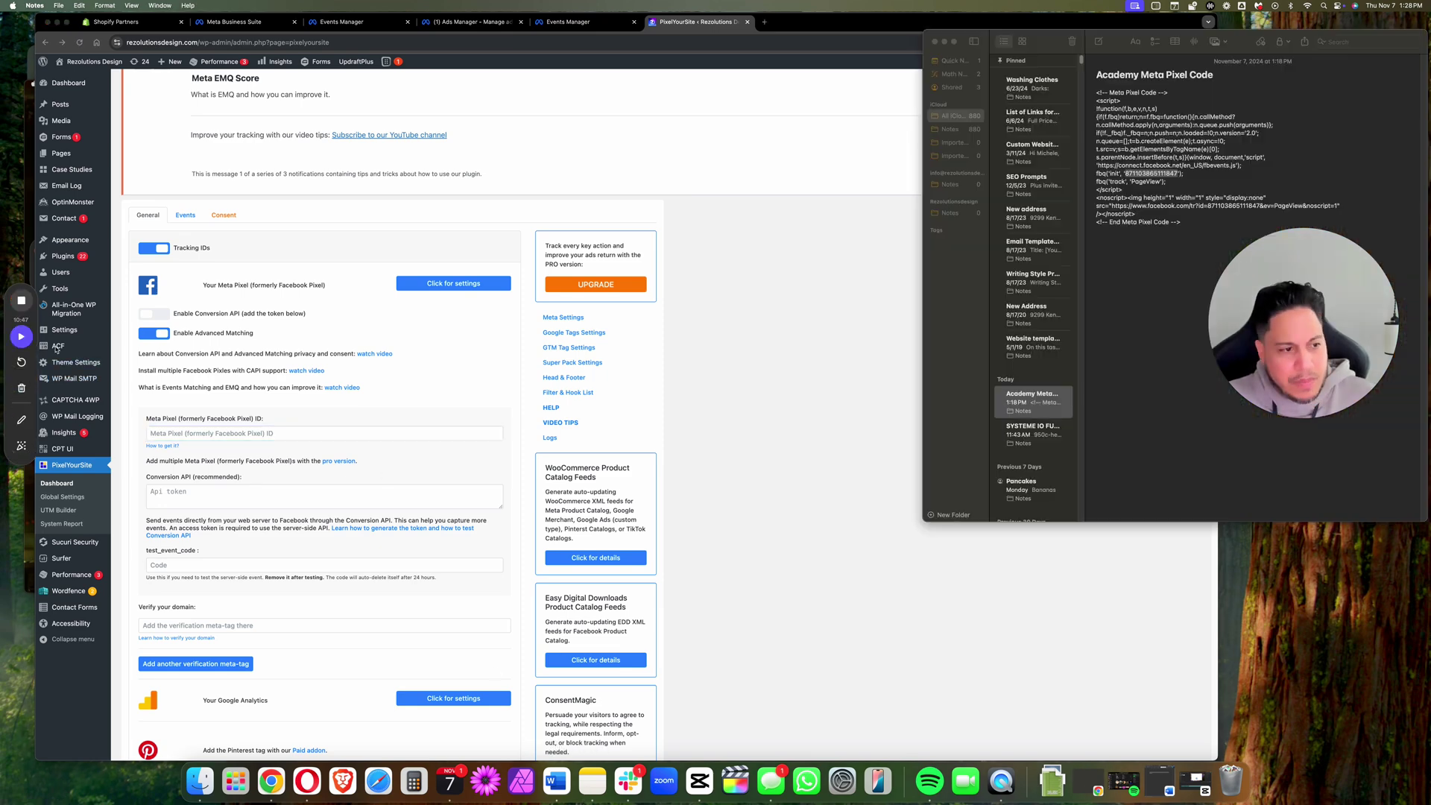
left_click(1162, 175)
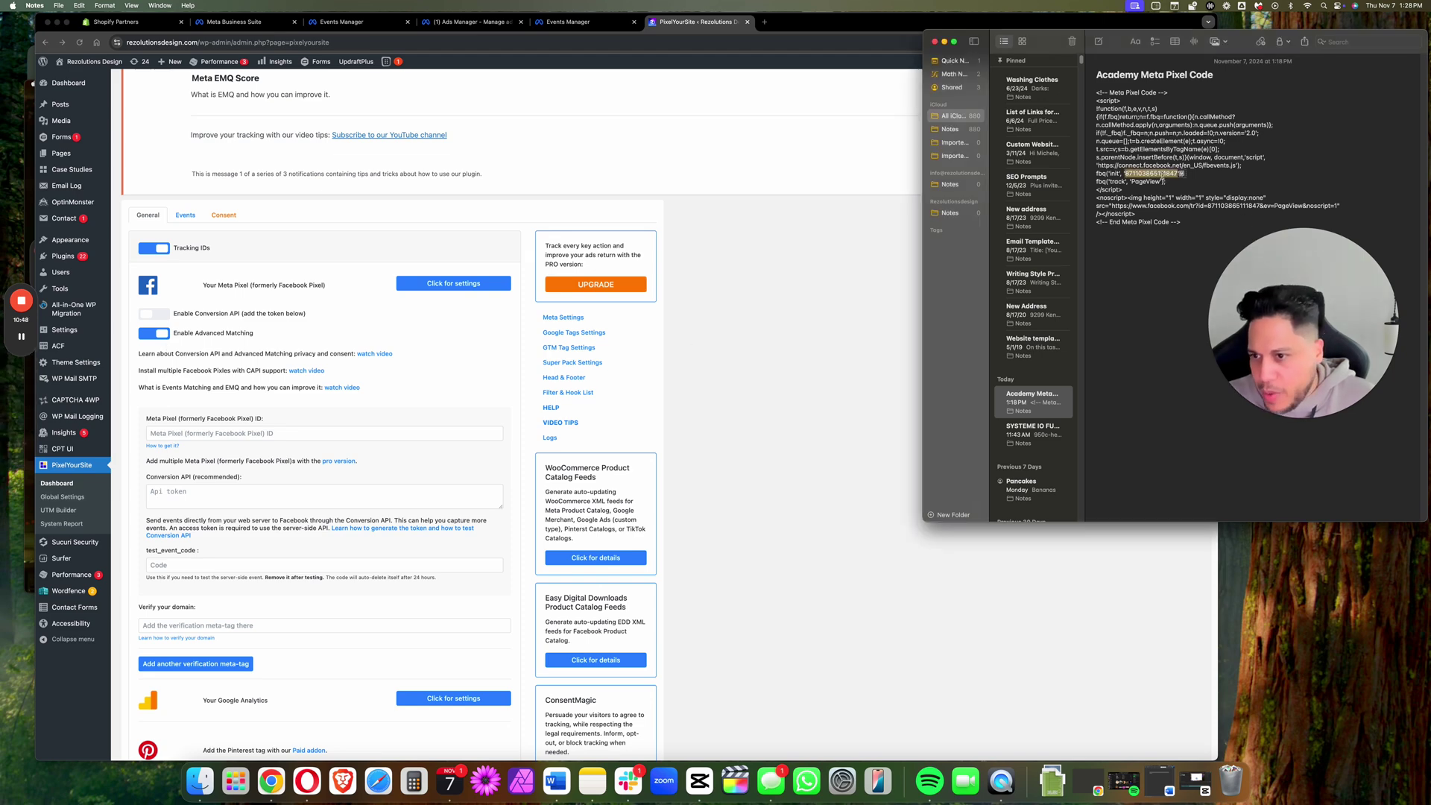
right_click(1165, 173)
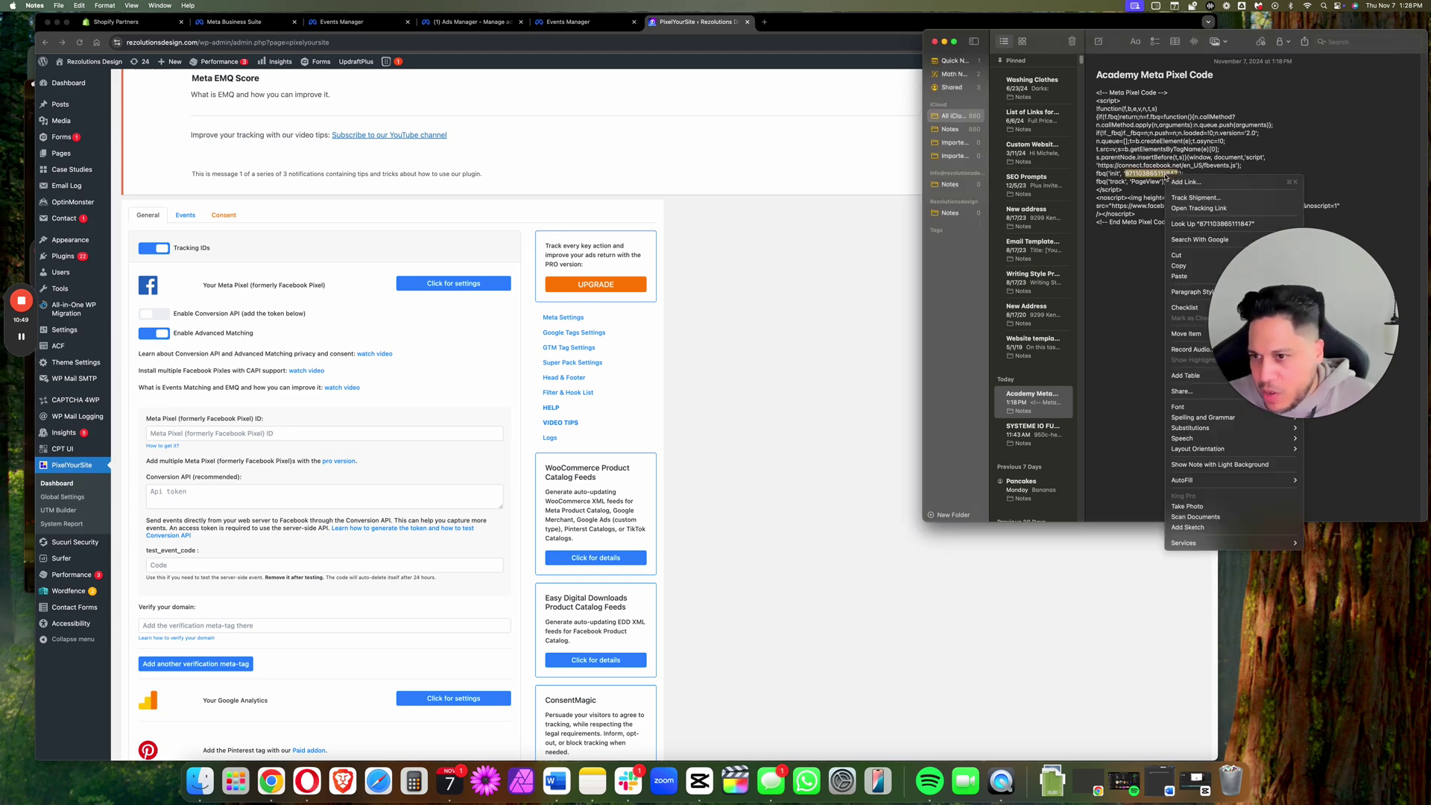
left_click(1178, 266)
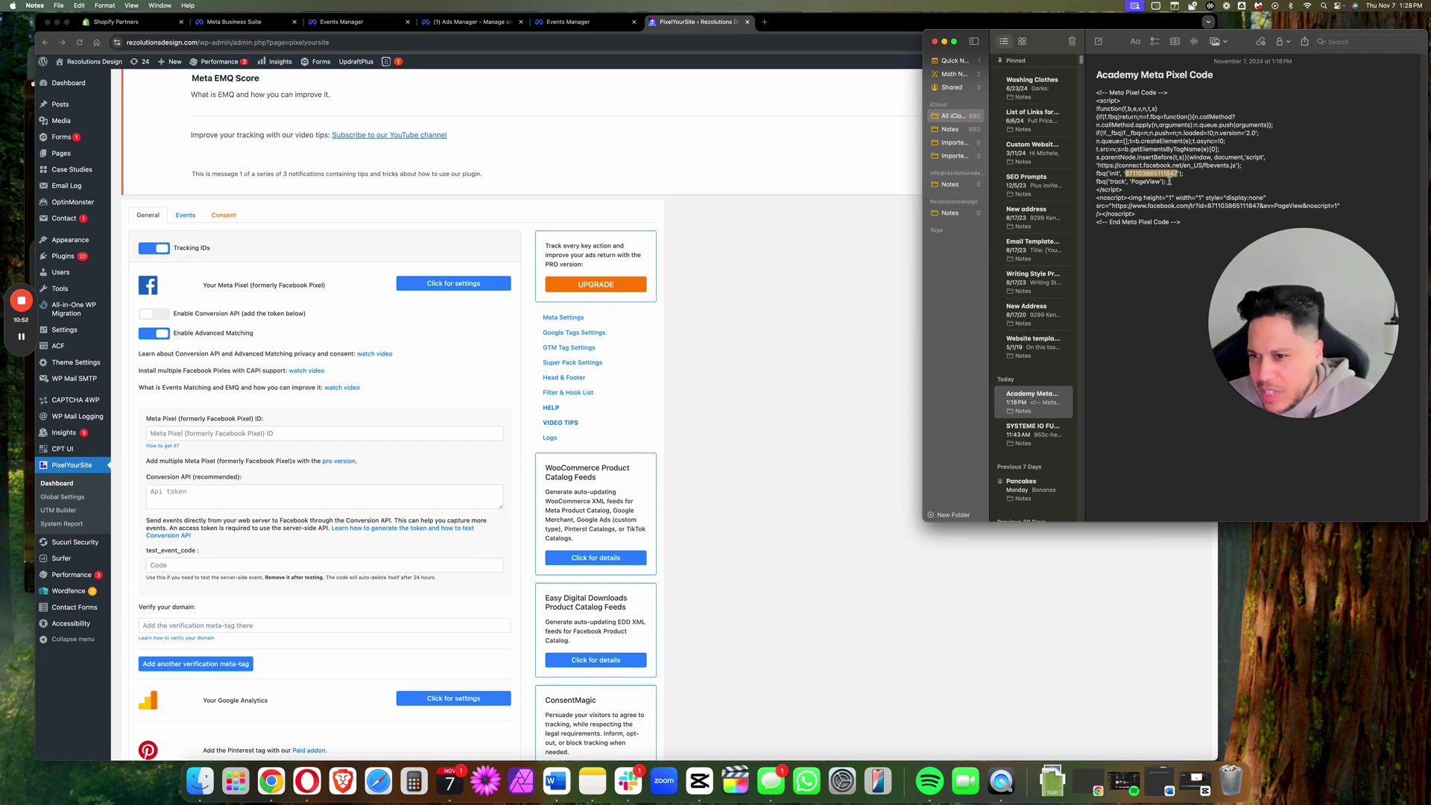
left_click(165, 458)
left_click(171, 434)
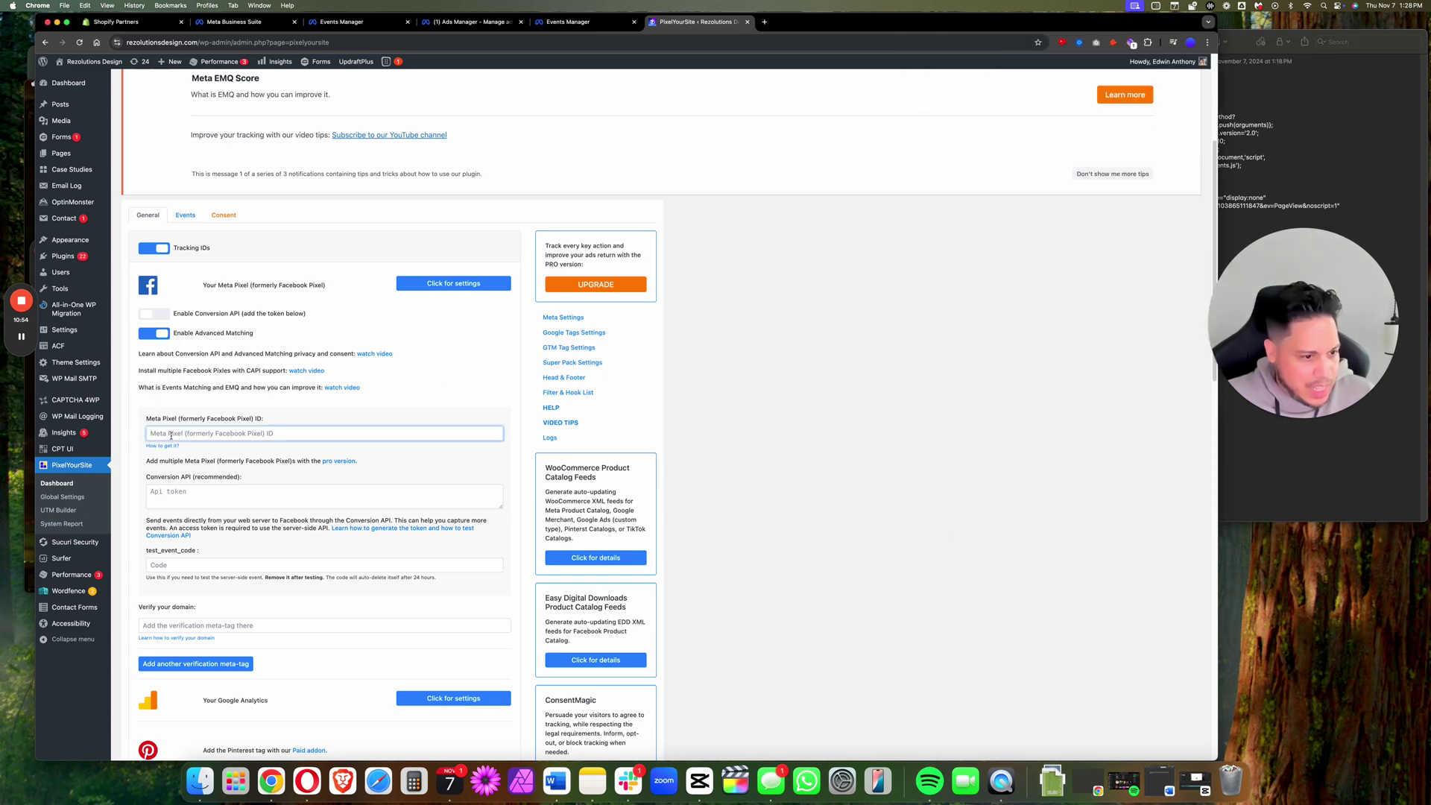
key("super+v")
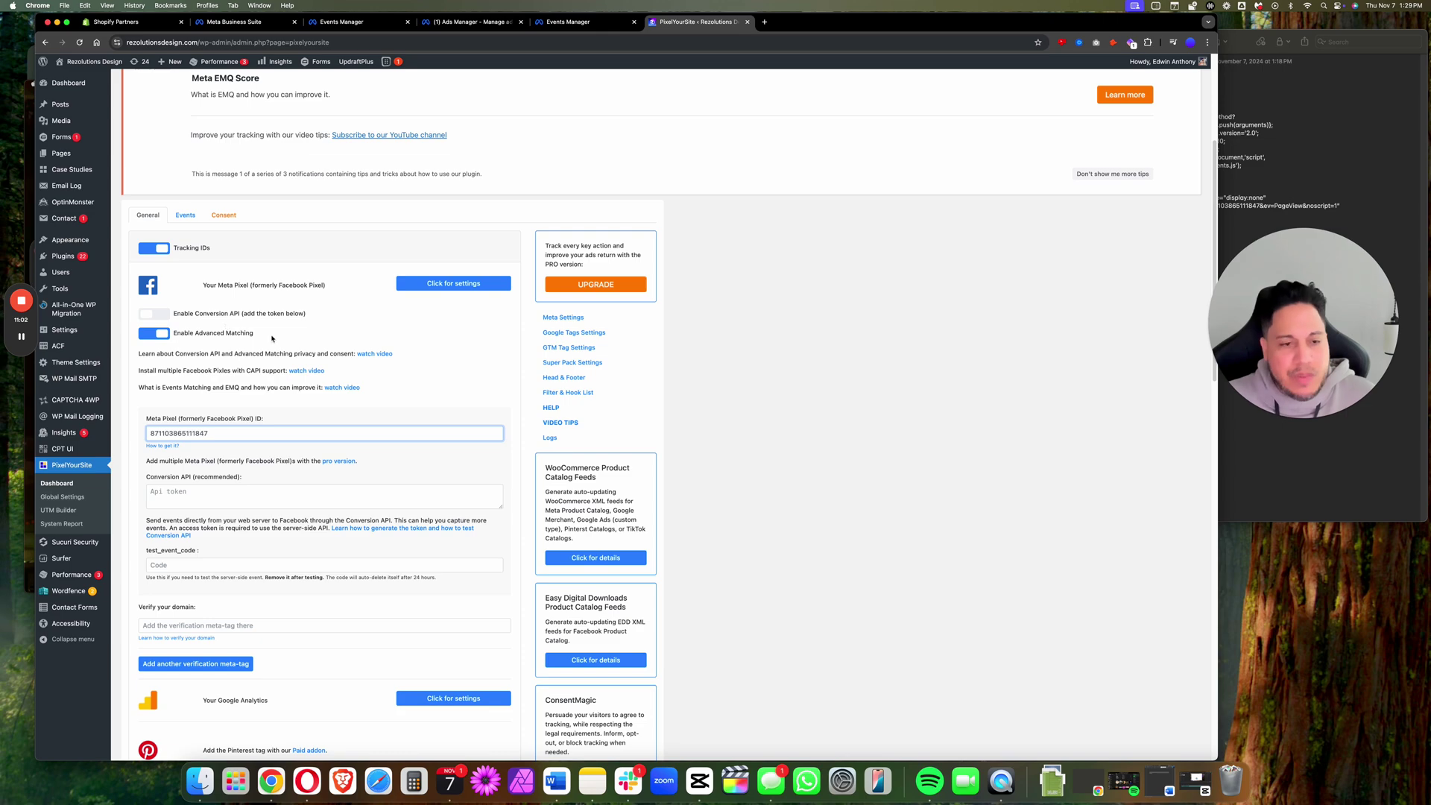
Step: Save the PixelYourSite settings with the entered Meta Pixel ID
scroll(274, 341, "down", 5)
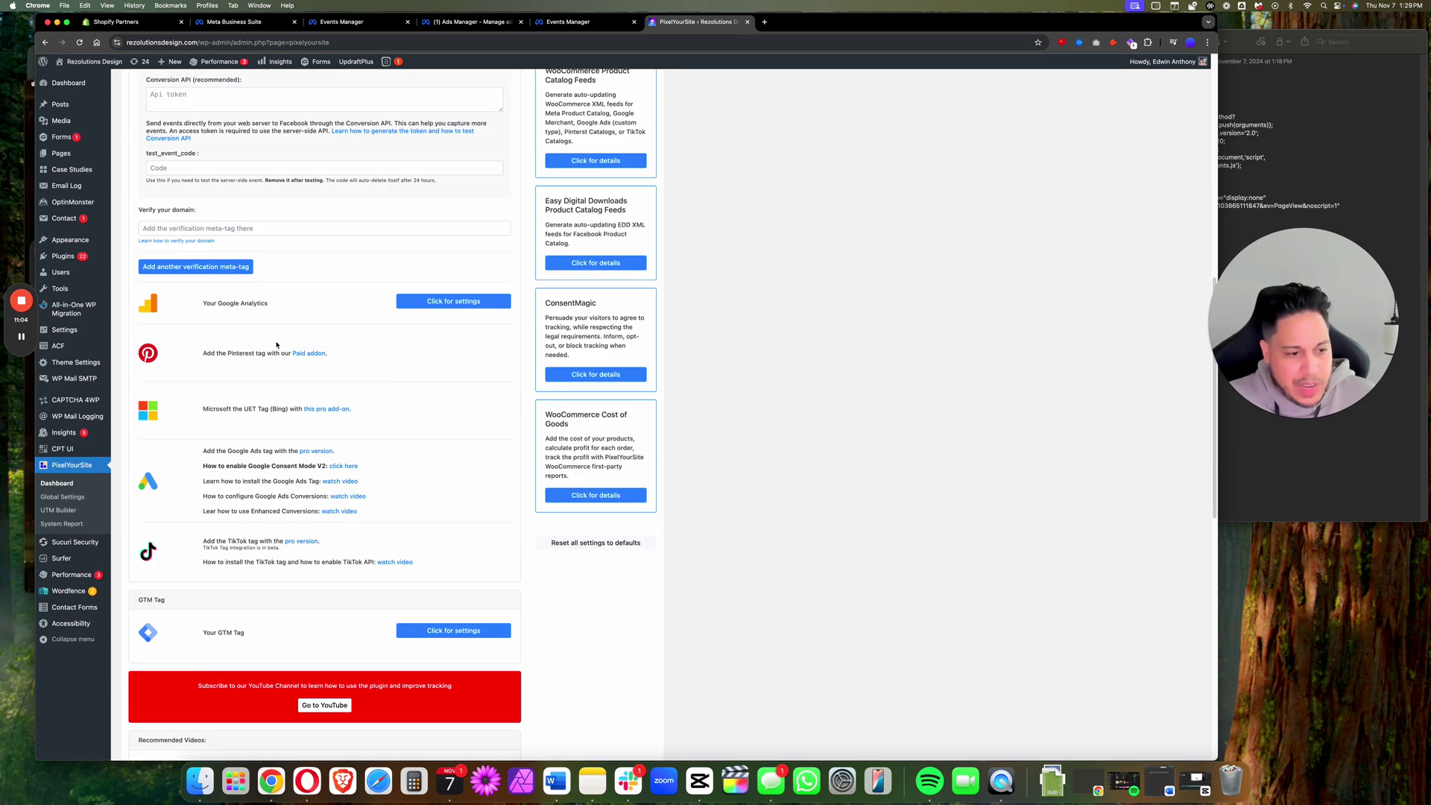
scroll(276, 344, "down", 7)
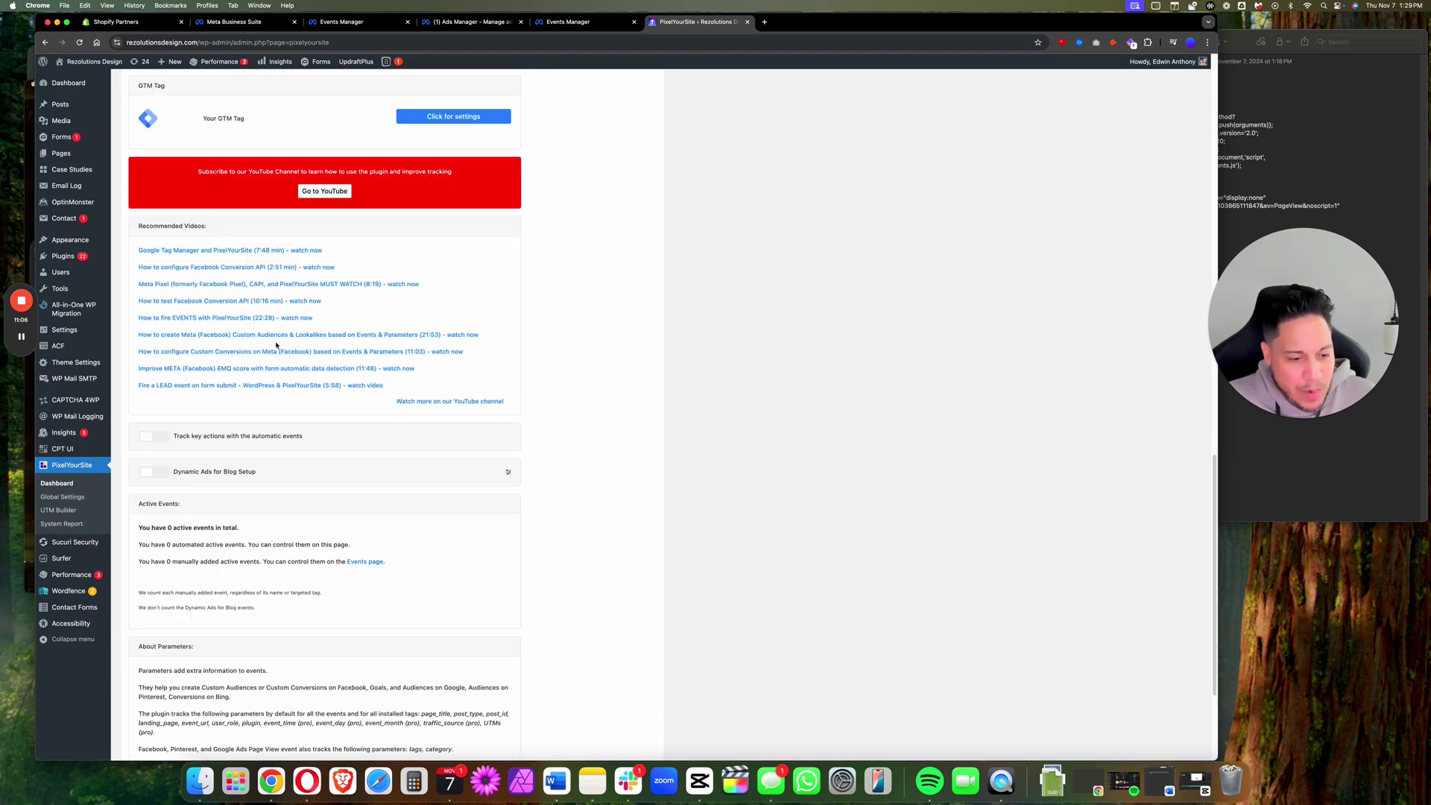
scroll(275, 344, "down", 3)
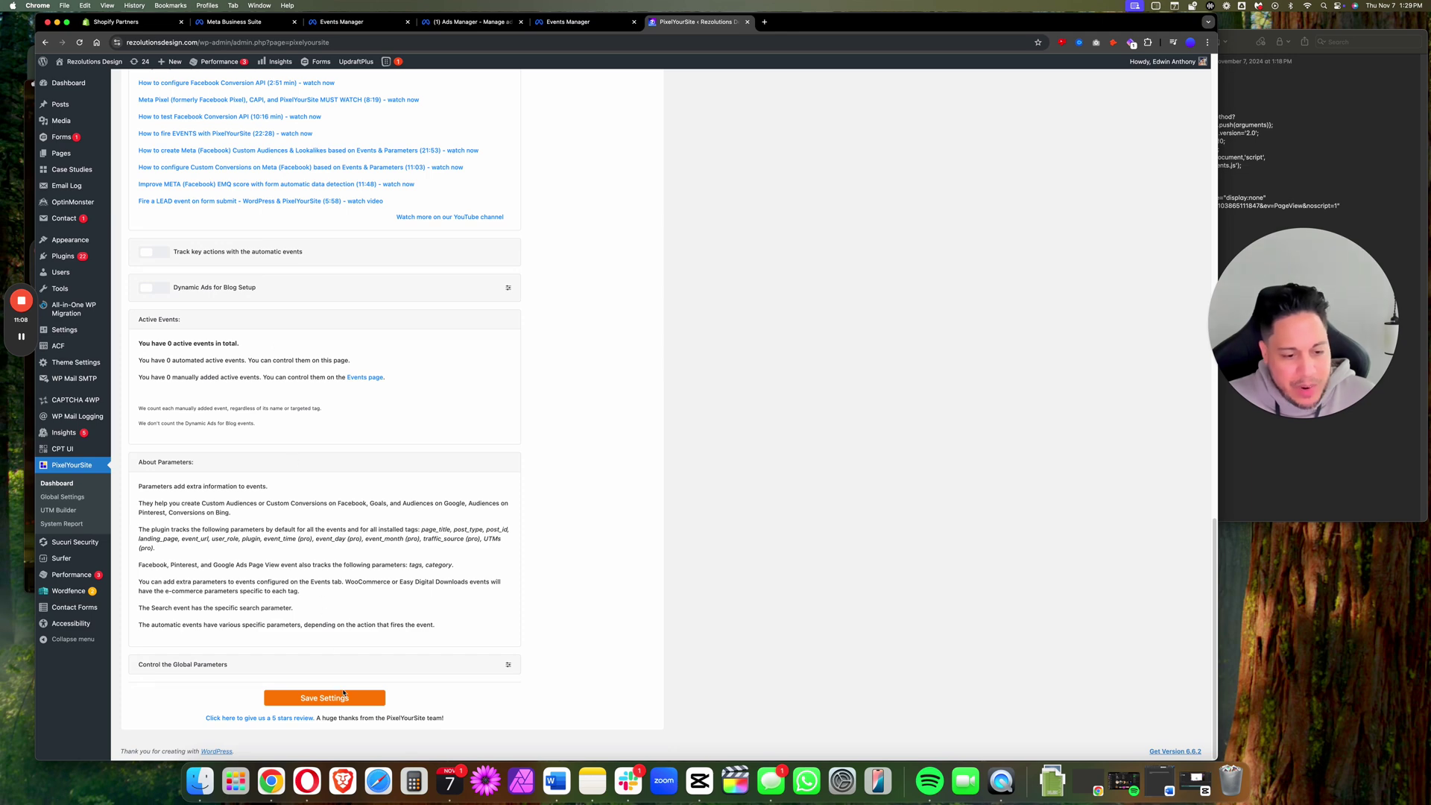
left_click(343, 694)
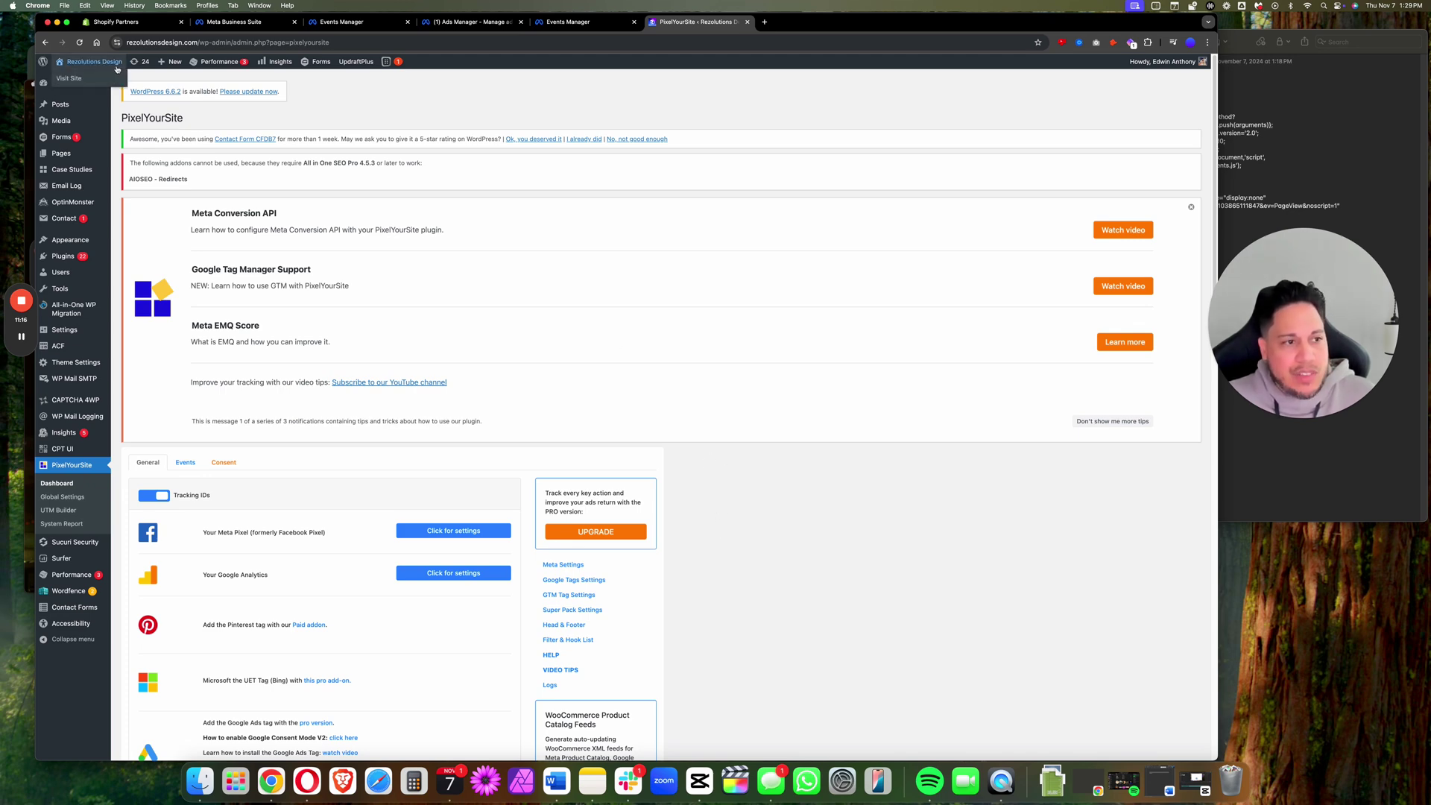
Step: Open the live Rezolutions Design website in a separate tab and bring it to the front
right_click(67, 80)
left_click(68, 85)
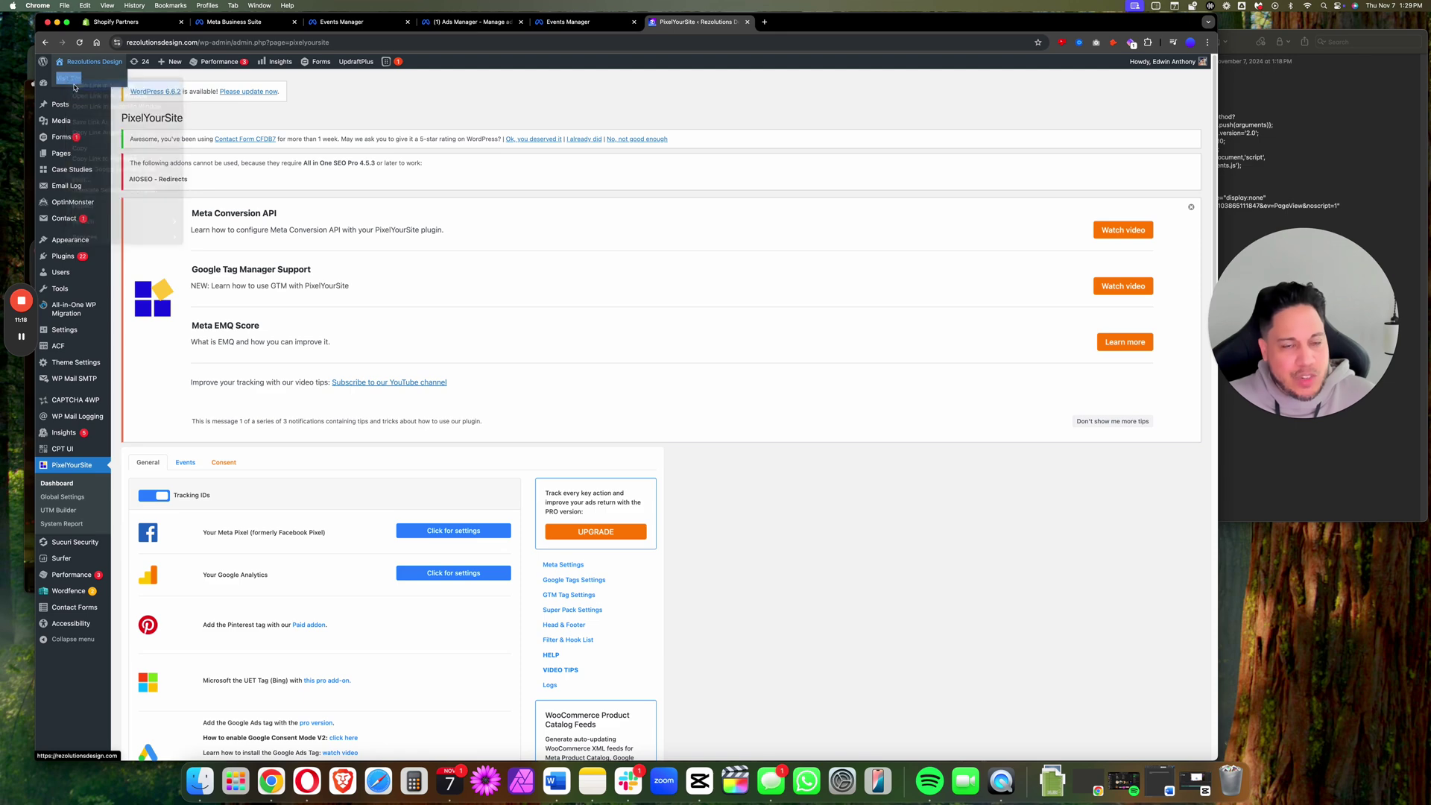
left_click(797, 23)
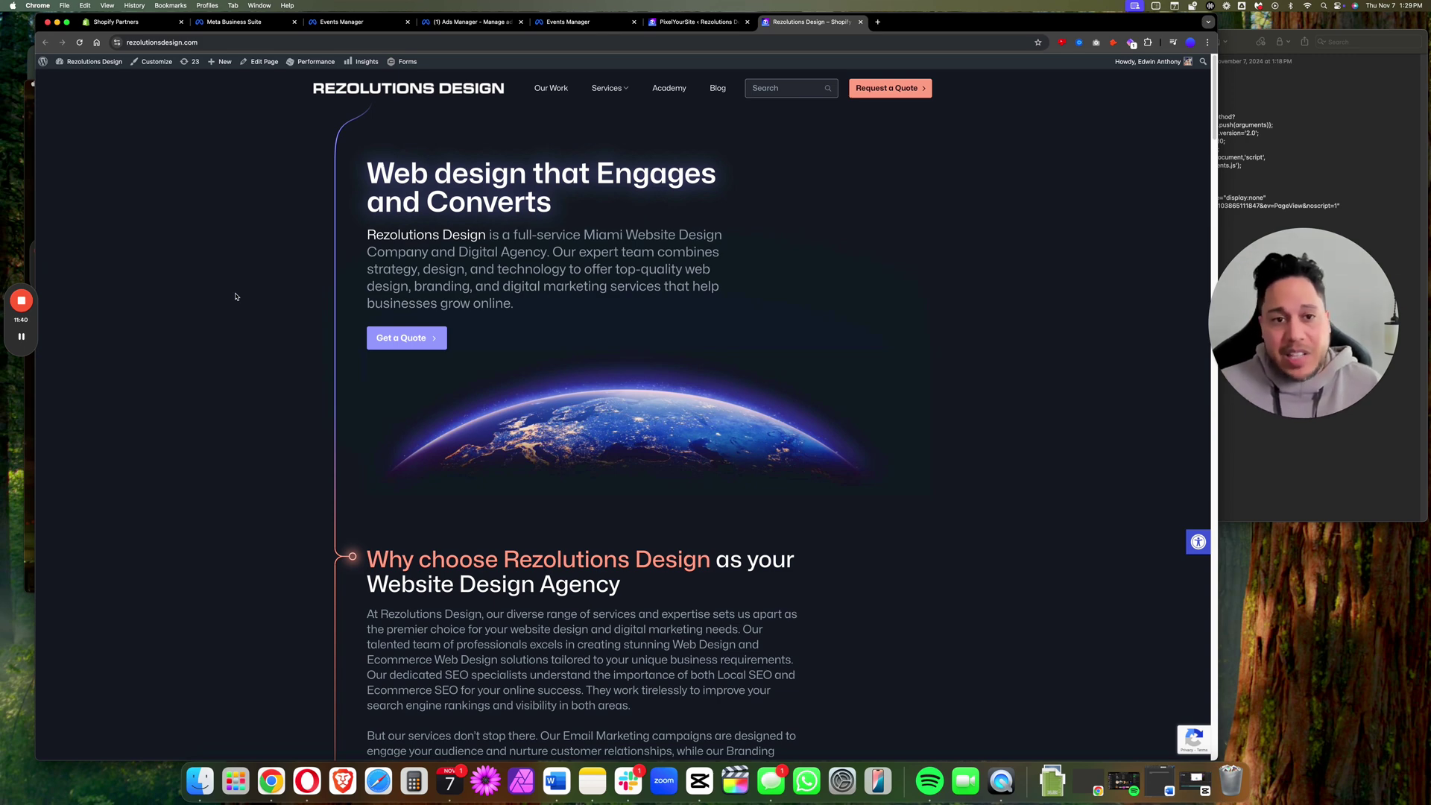
Step: Search Google for "chrome extensions" in a new tab and open the Chrome Web Store's Extensions page
left_click(877, 22)
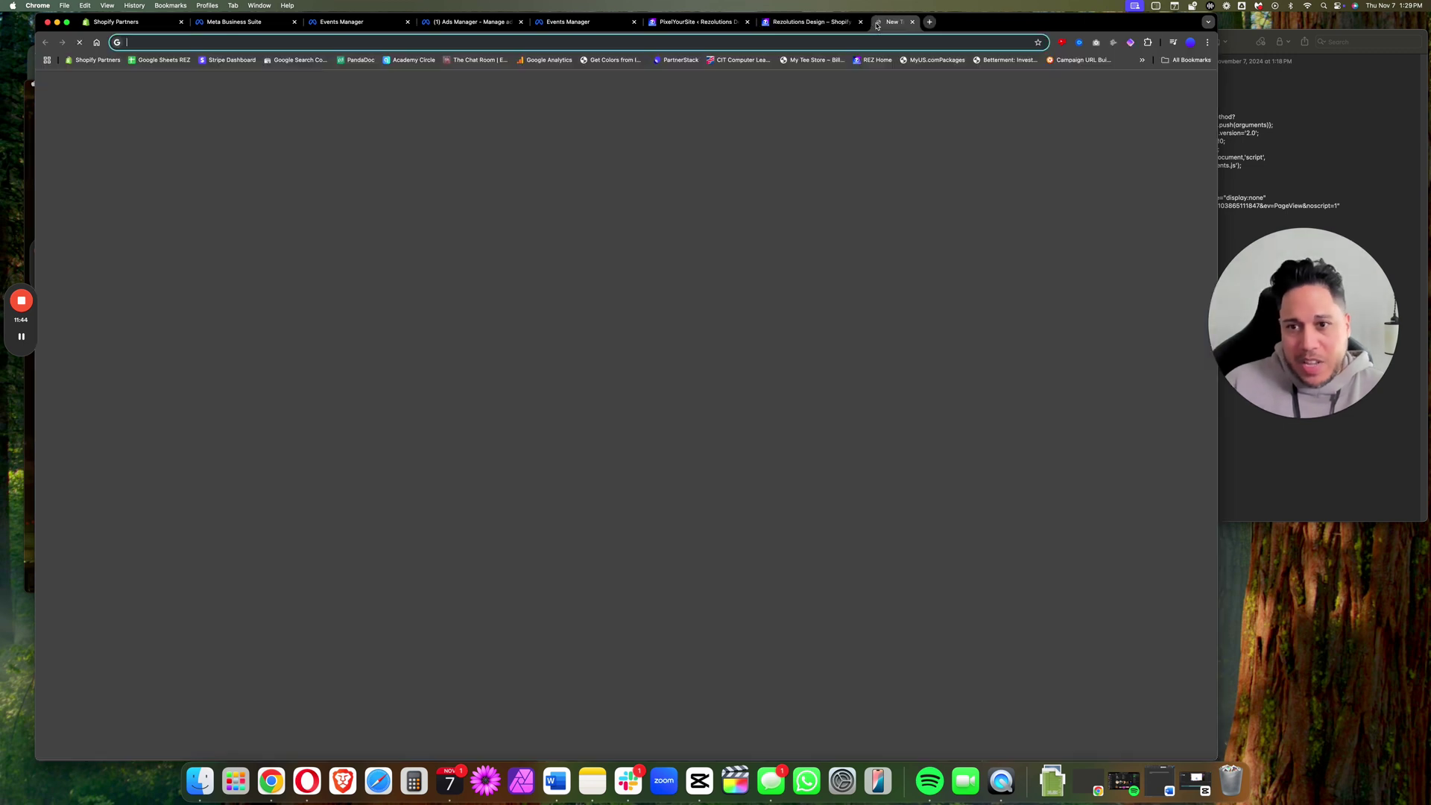
type("chr")
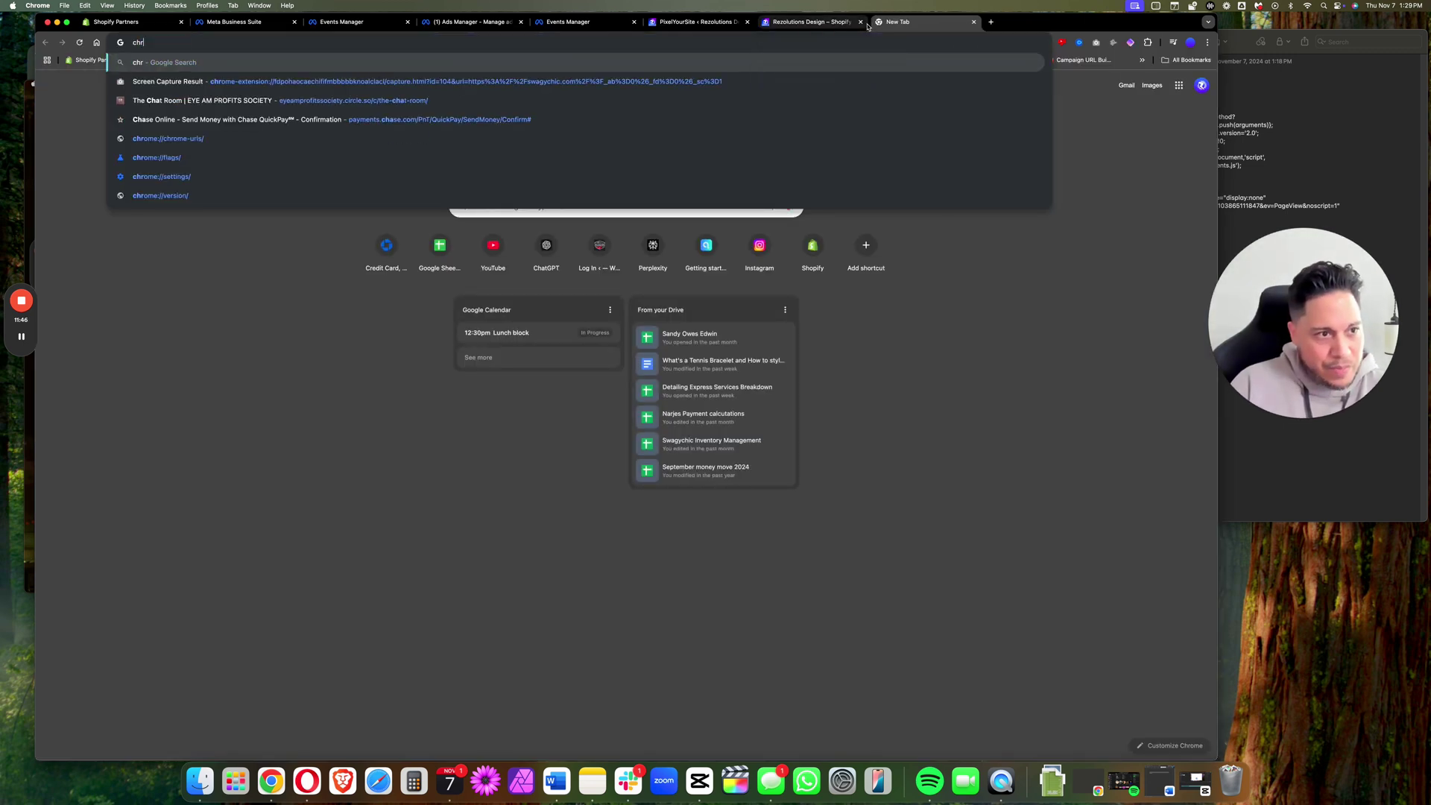
type("ome ext")
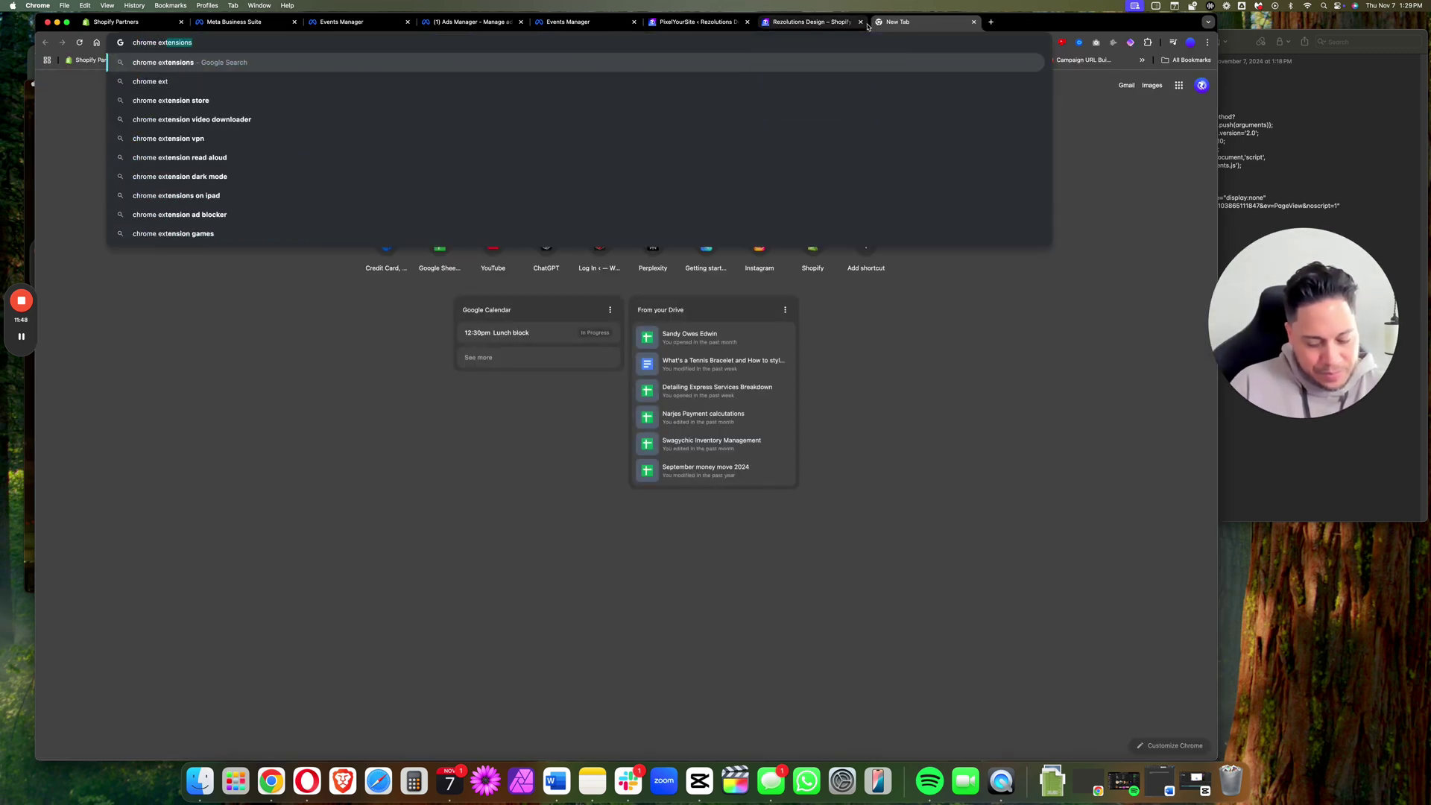
type("ensions")
key("Return")
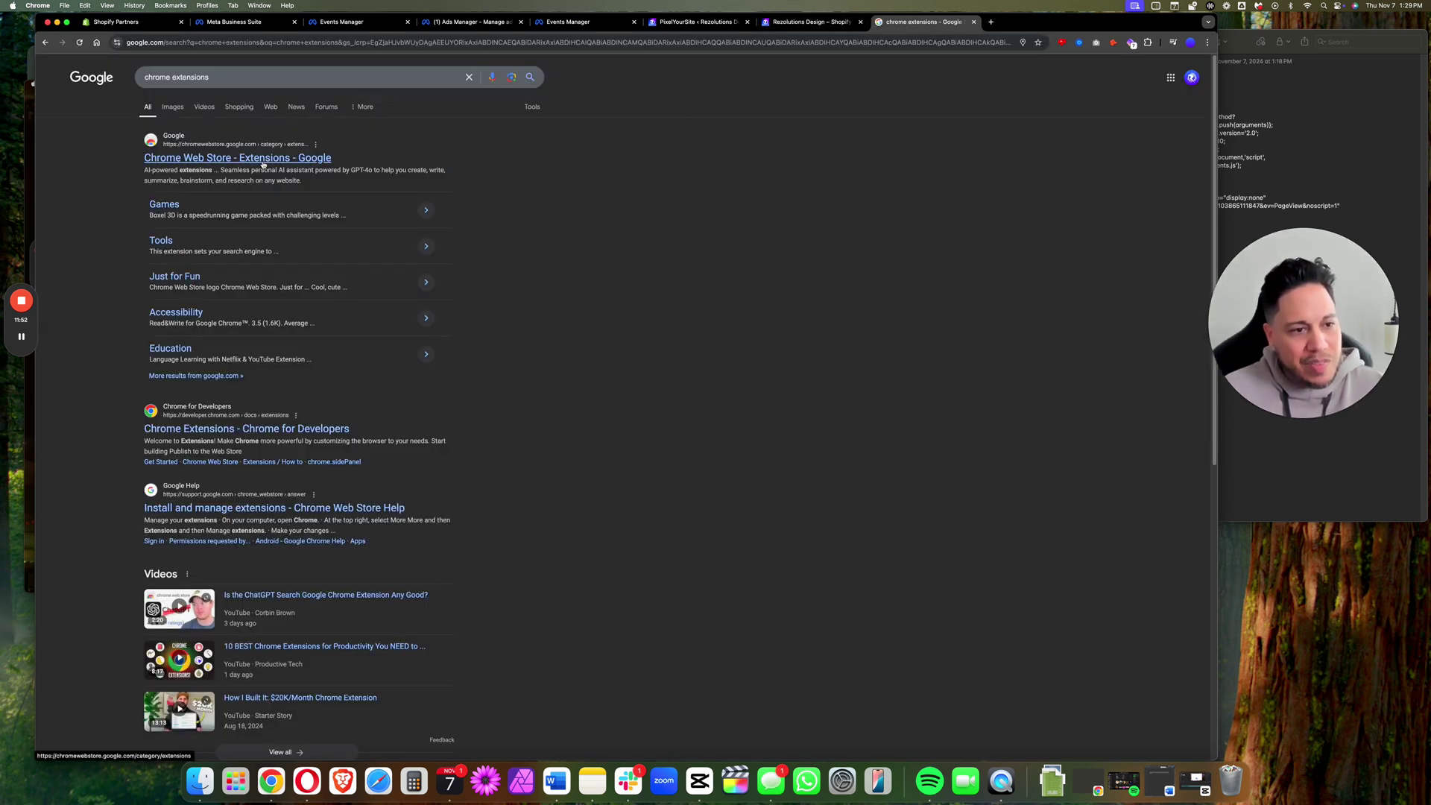
left_click(185, 251)
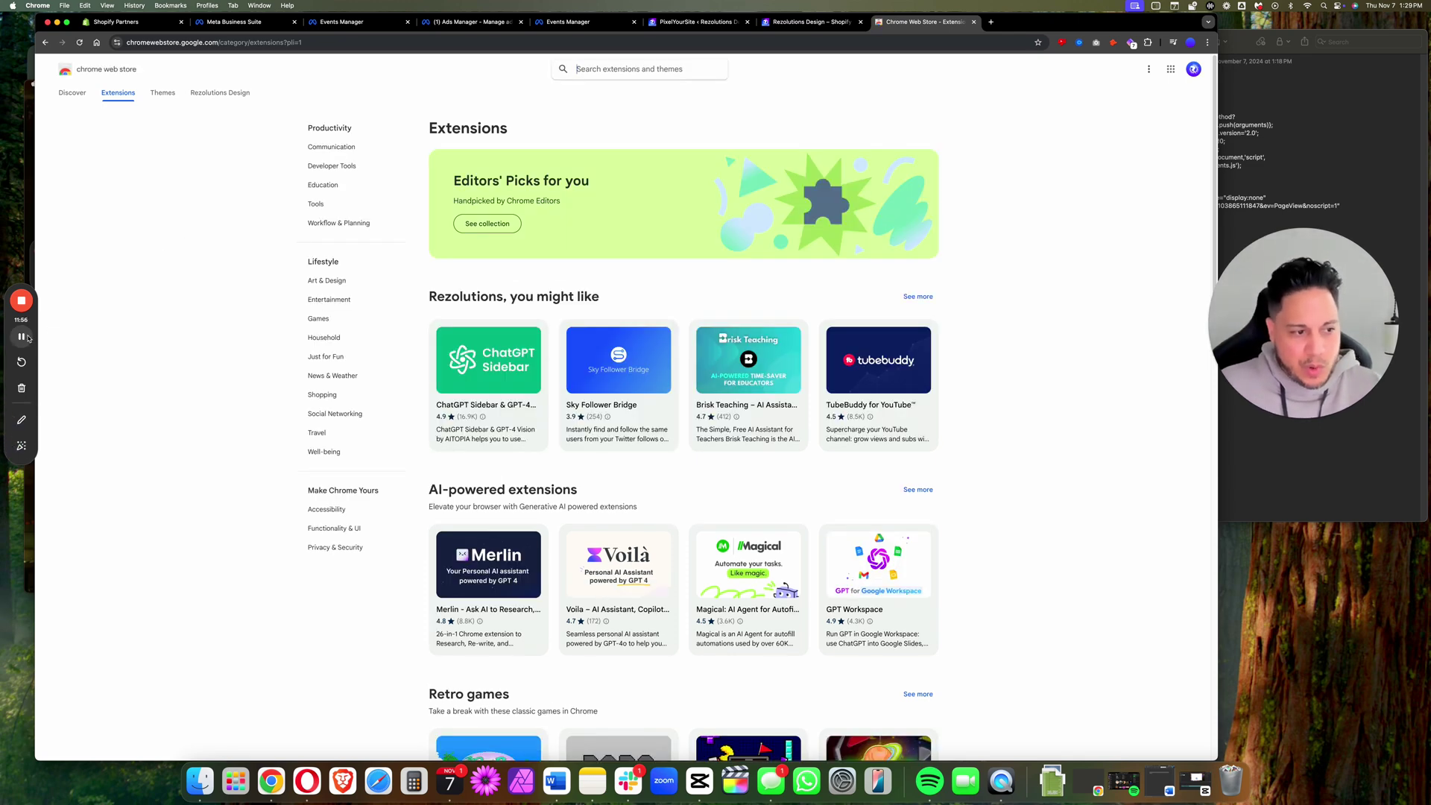
Step: Find the Meta Pixel Helper extension by searching "Meta Pixel helper" in the store, and add it to Chrome
type("Meta Pixel helper")
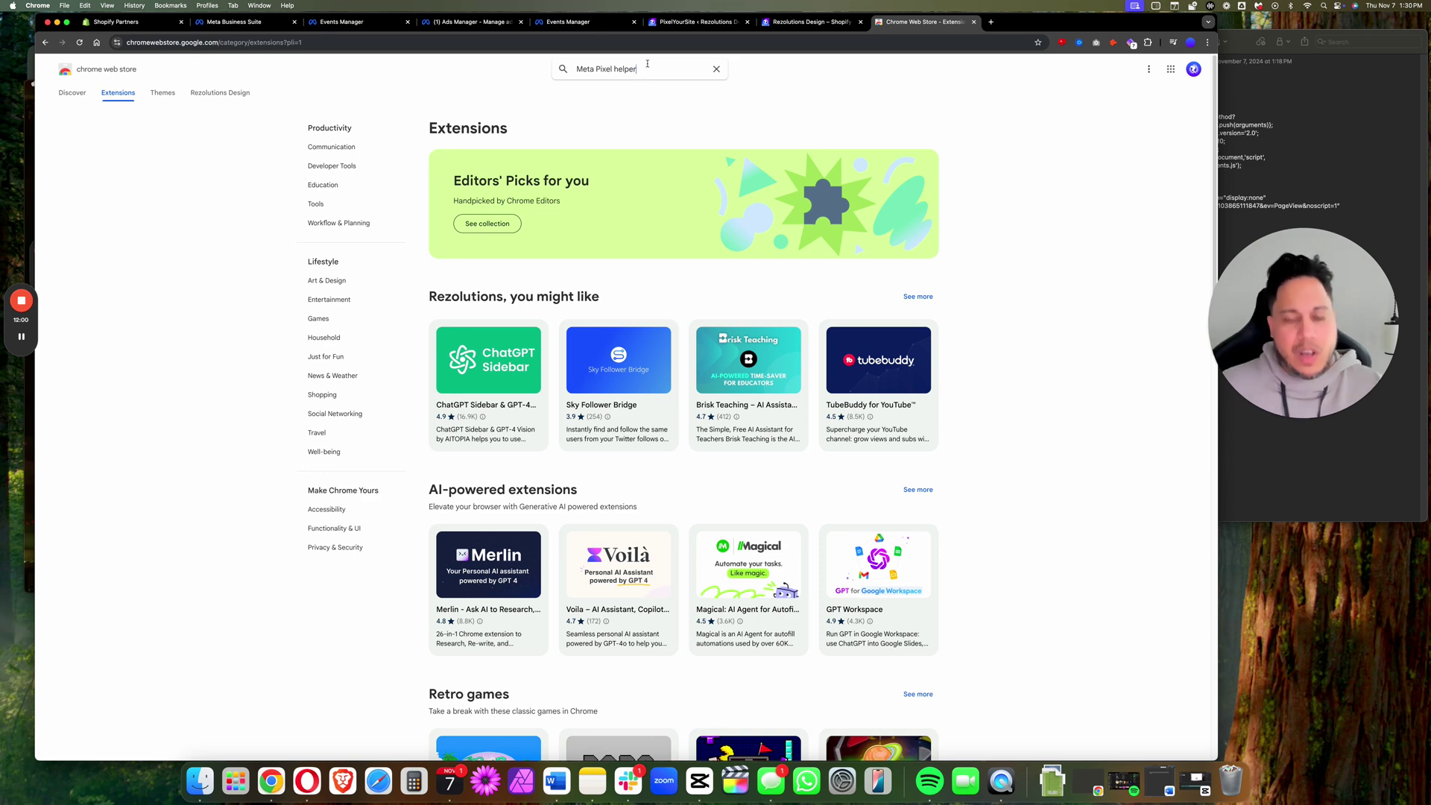
key("Return")
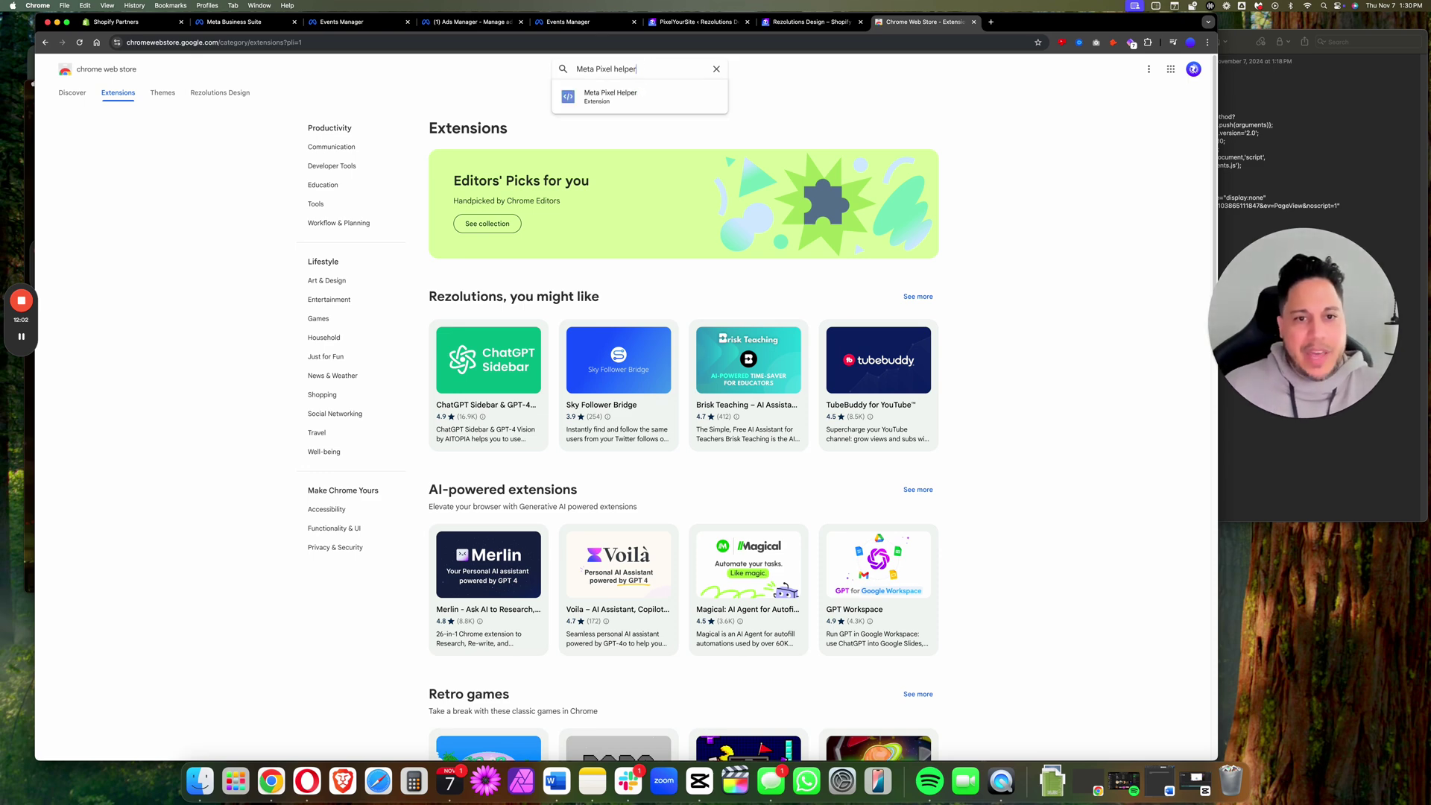
left_click(615, 95)
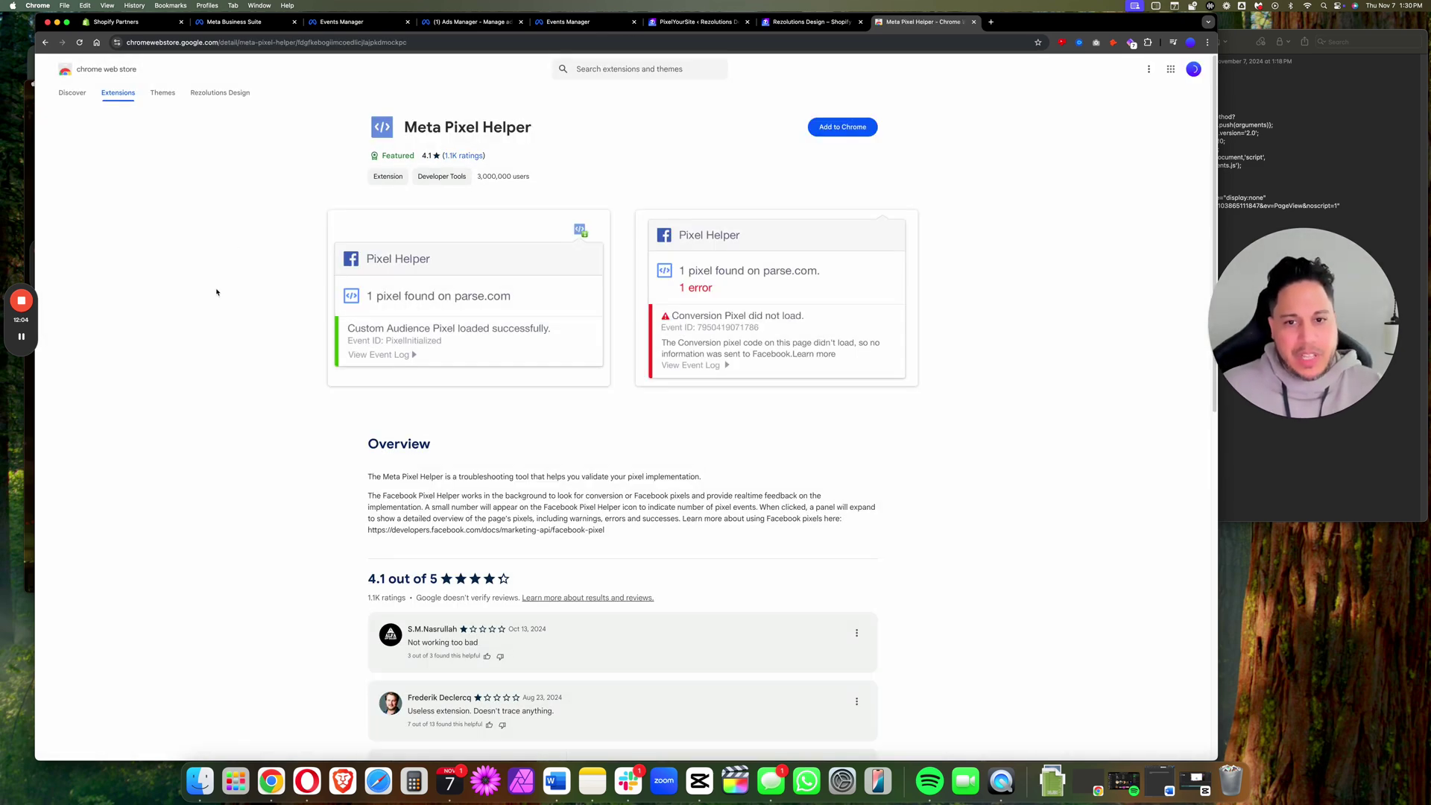
left_click(838, 131)
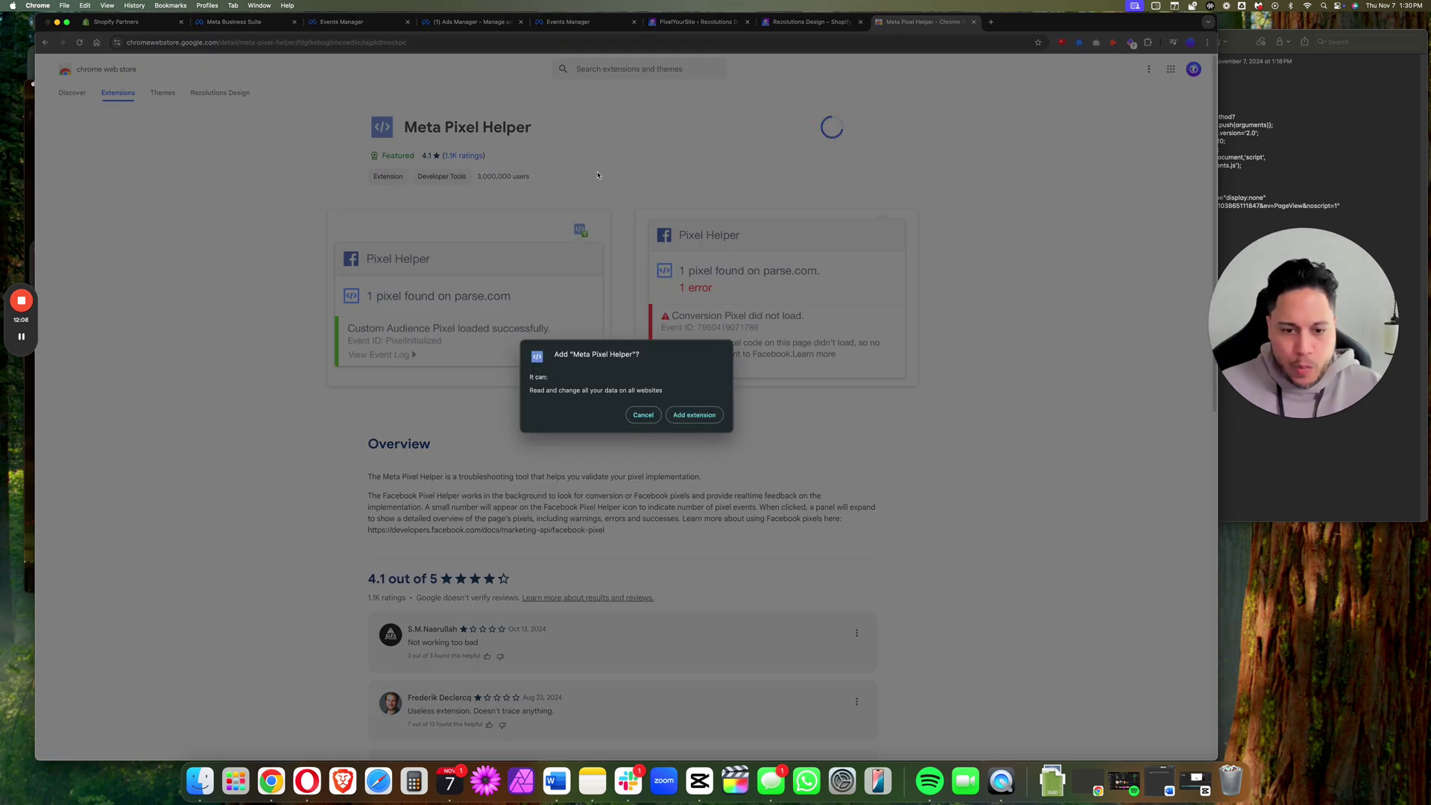
left_click(694, 415)
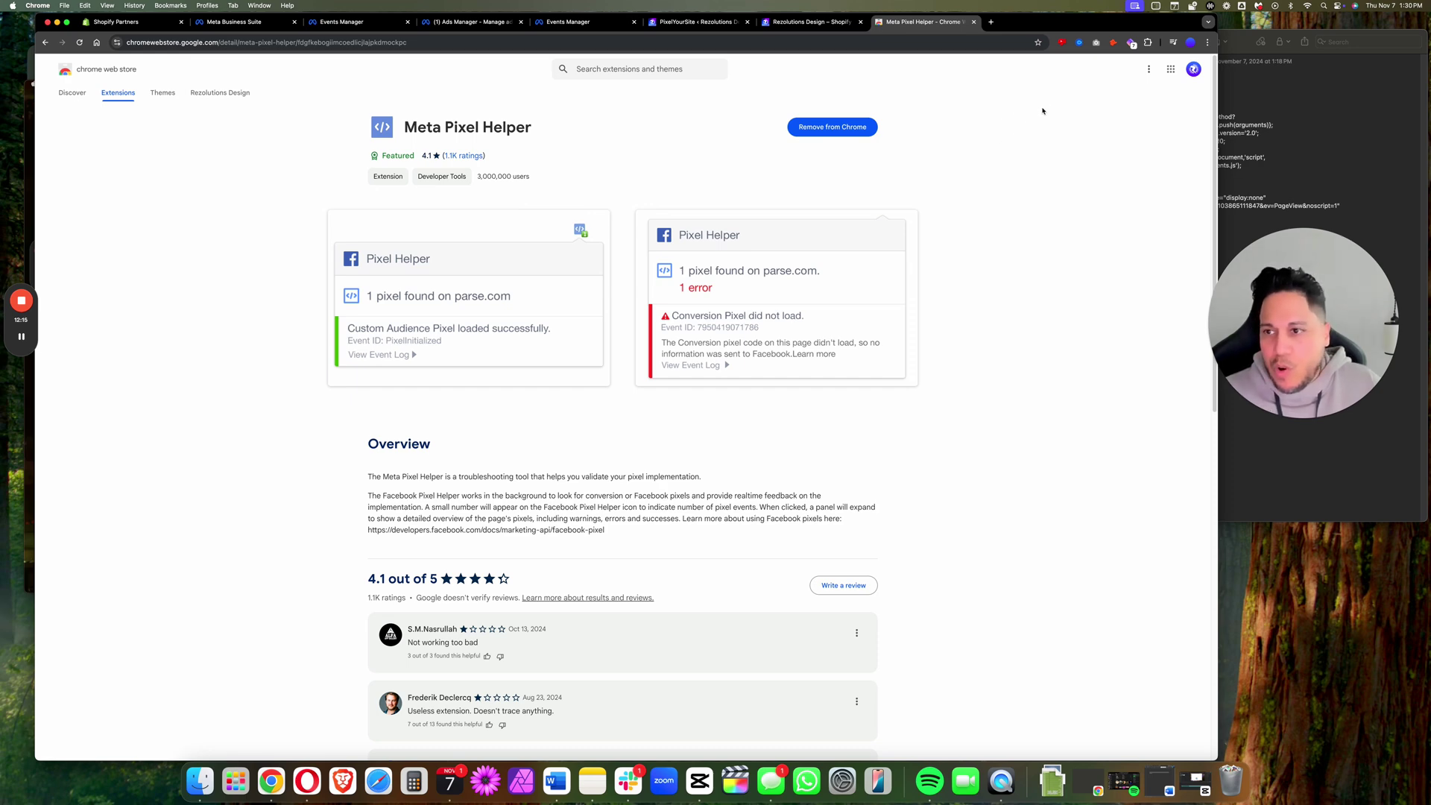
Step: Pin the Meta Pixel Helper extension to the browser toolbar
left_click(1149, 43)
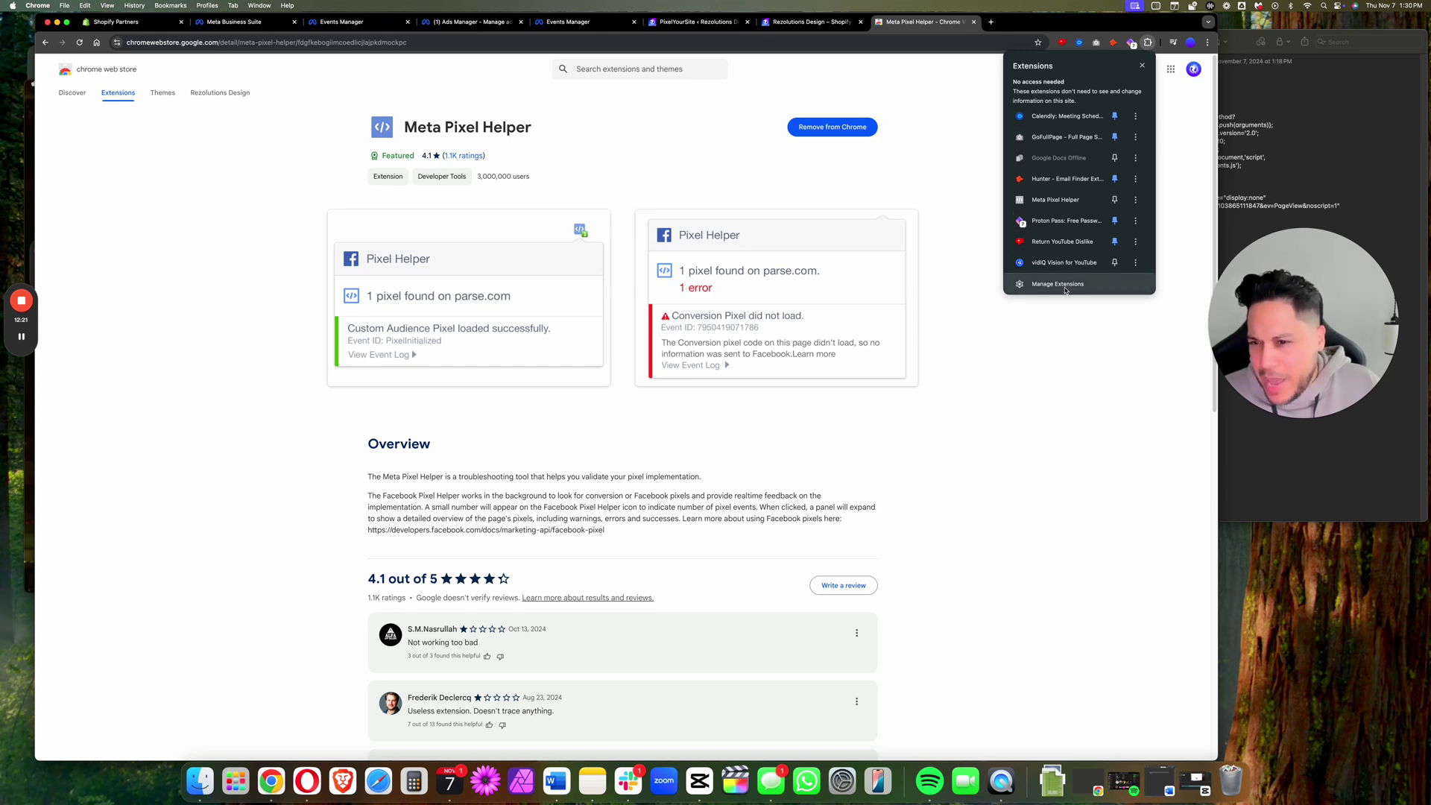
left_click(1115, 201)
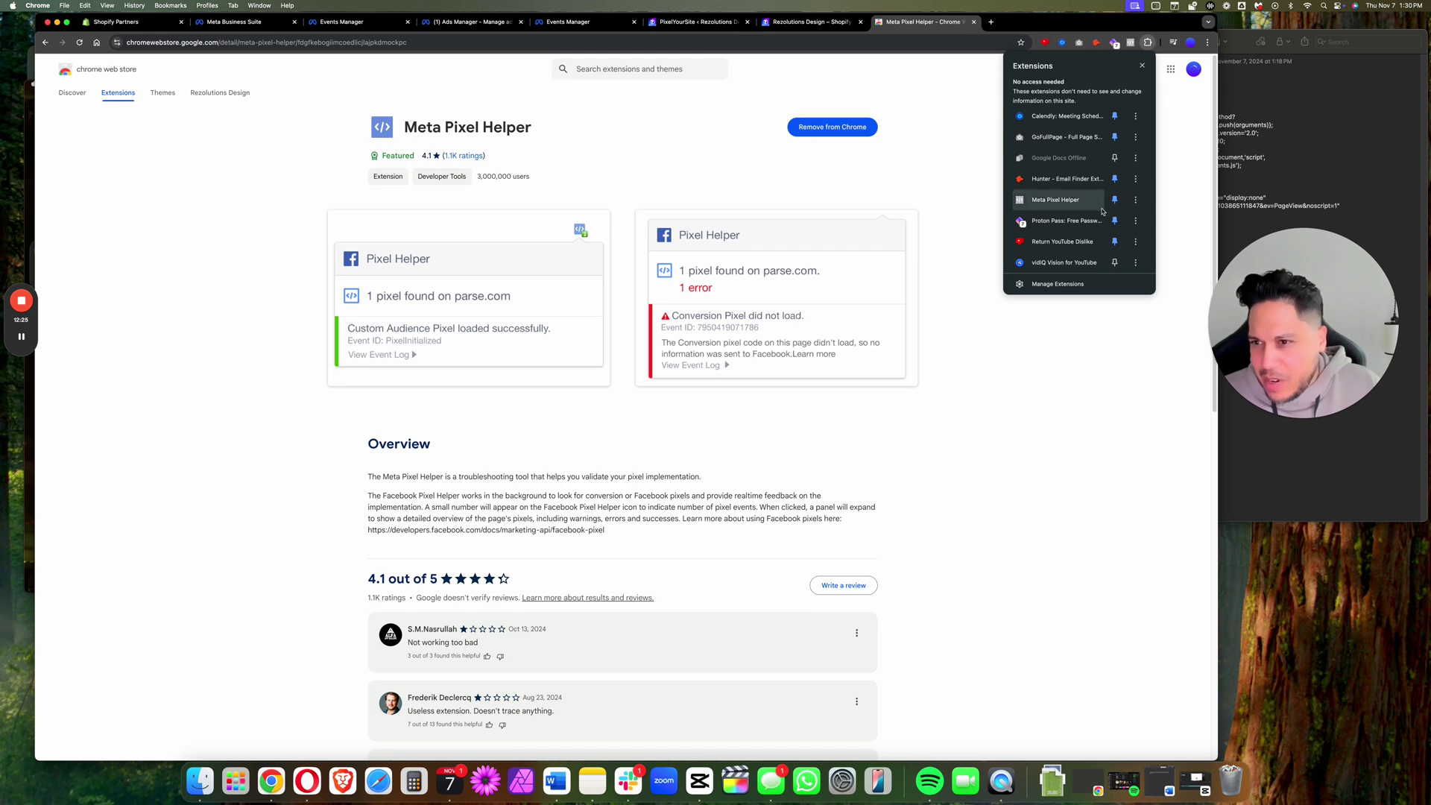
left_click(982, 197)
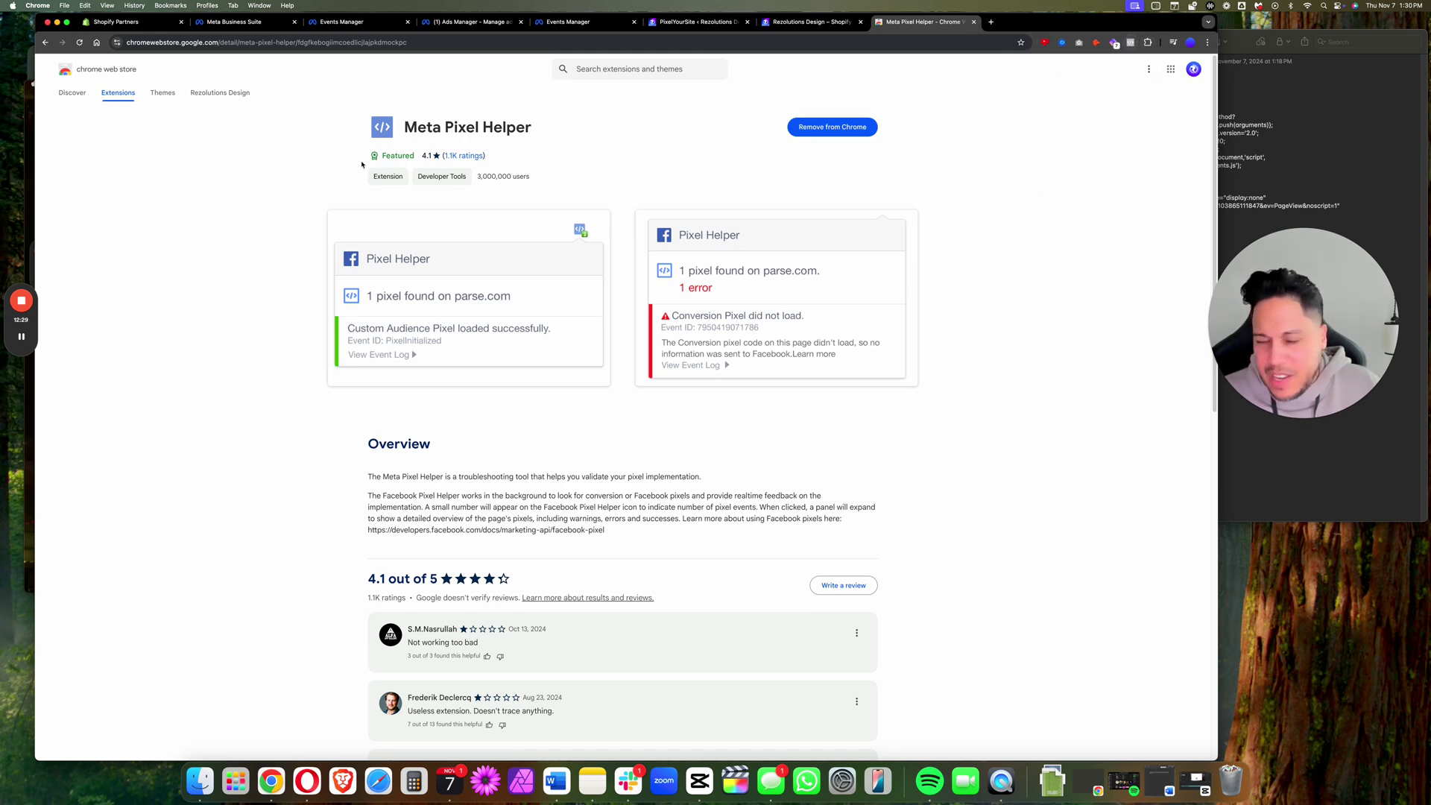
Step: Close the Chrome Web Store page and check the Rezolutions Design homepage for the installed pixel with Meta Pixel Helper
key("super+w")
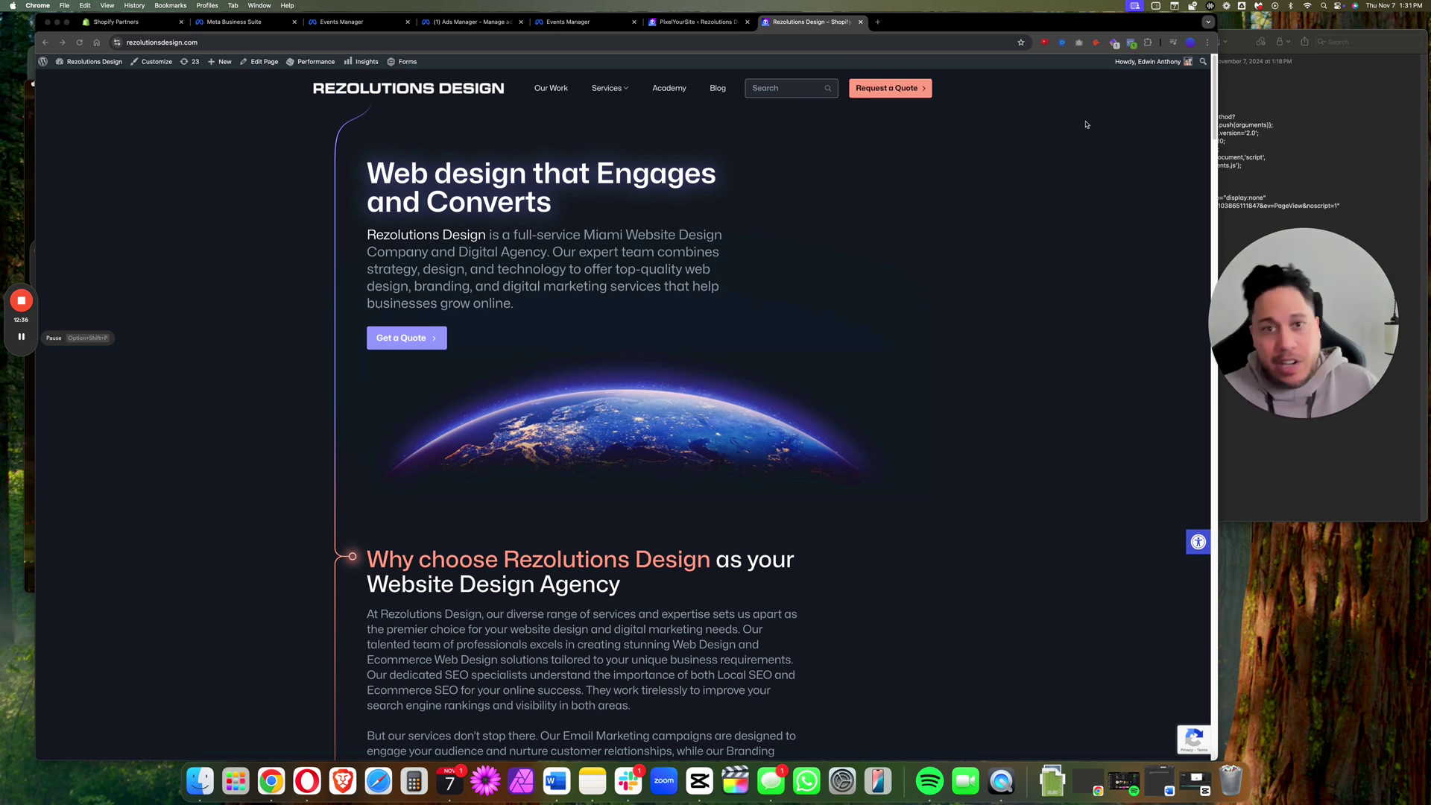
left_click(1132, 48)
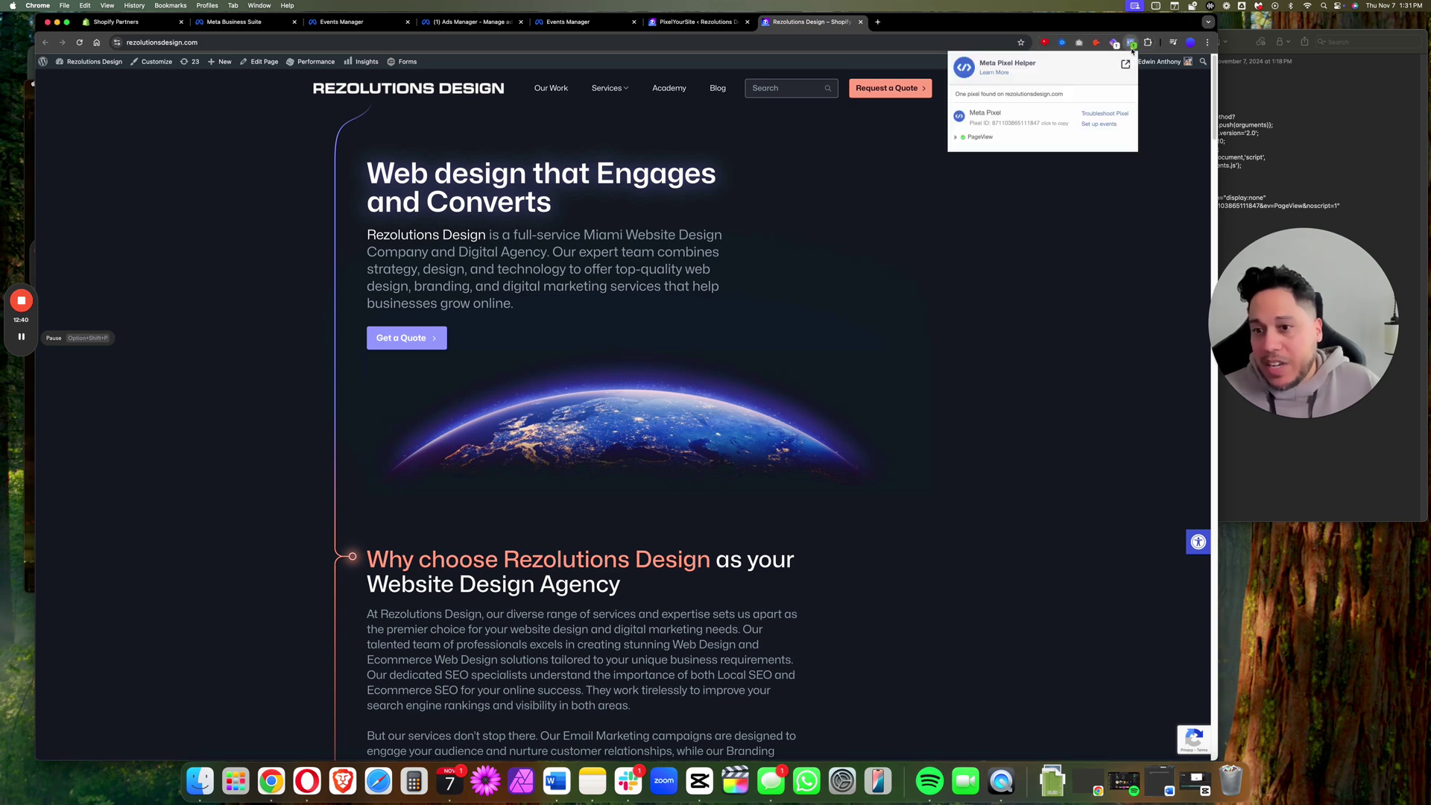